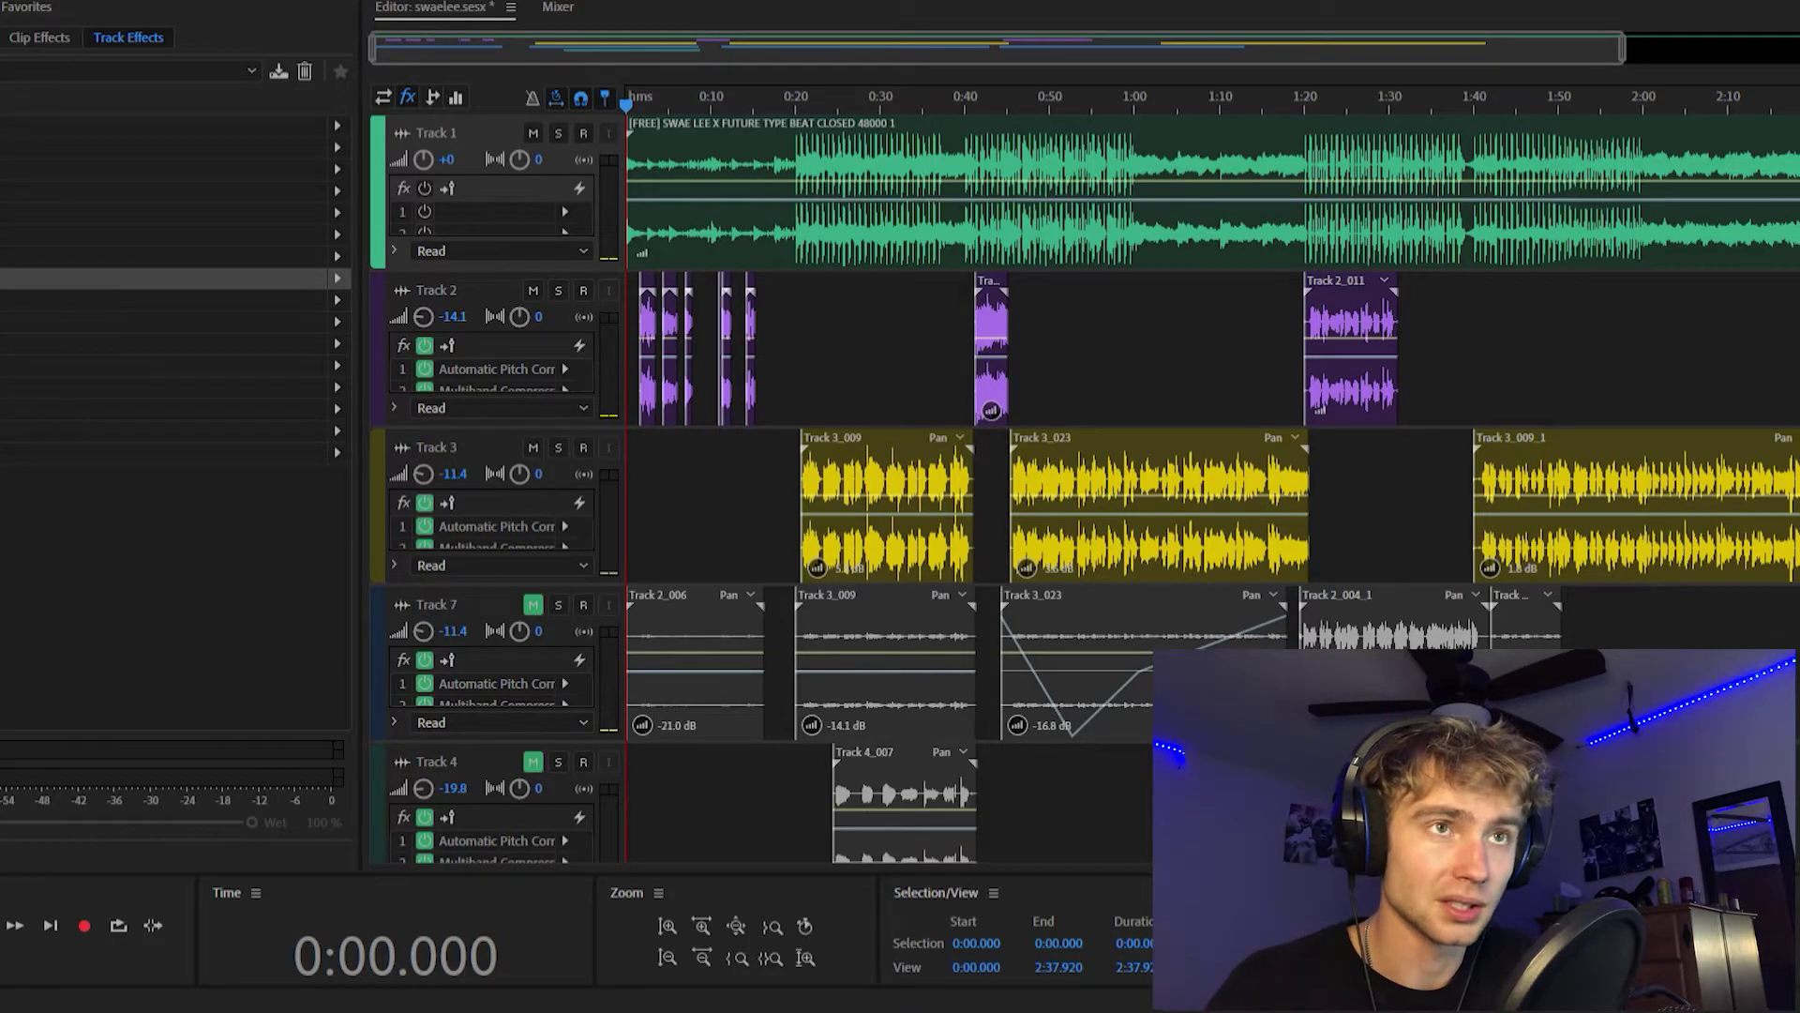
Mute the Track 1 beat, the Track 3 vocal and the Track 7 layer.
click(623, 100)
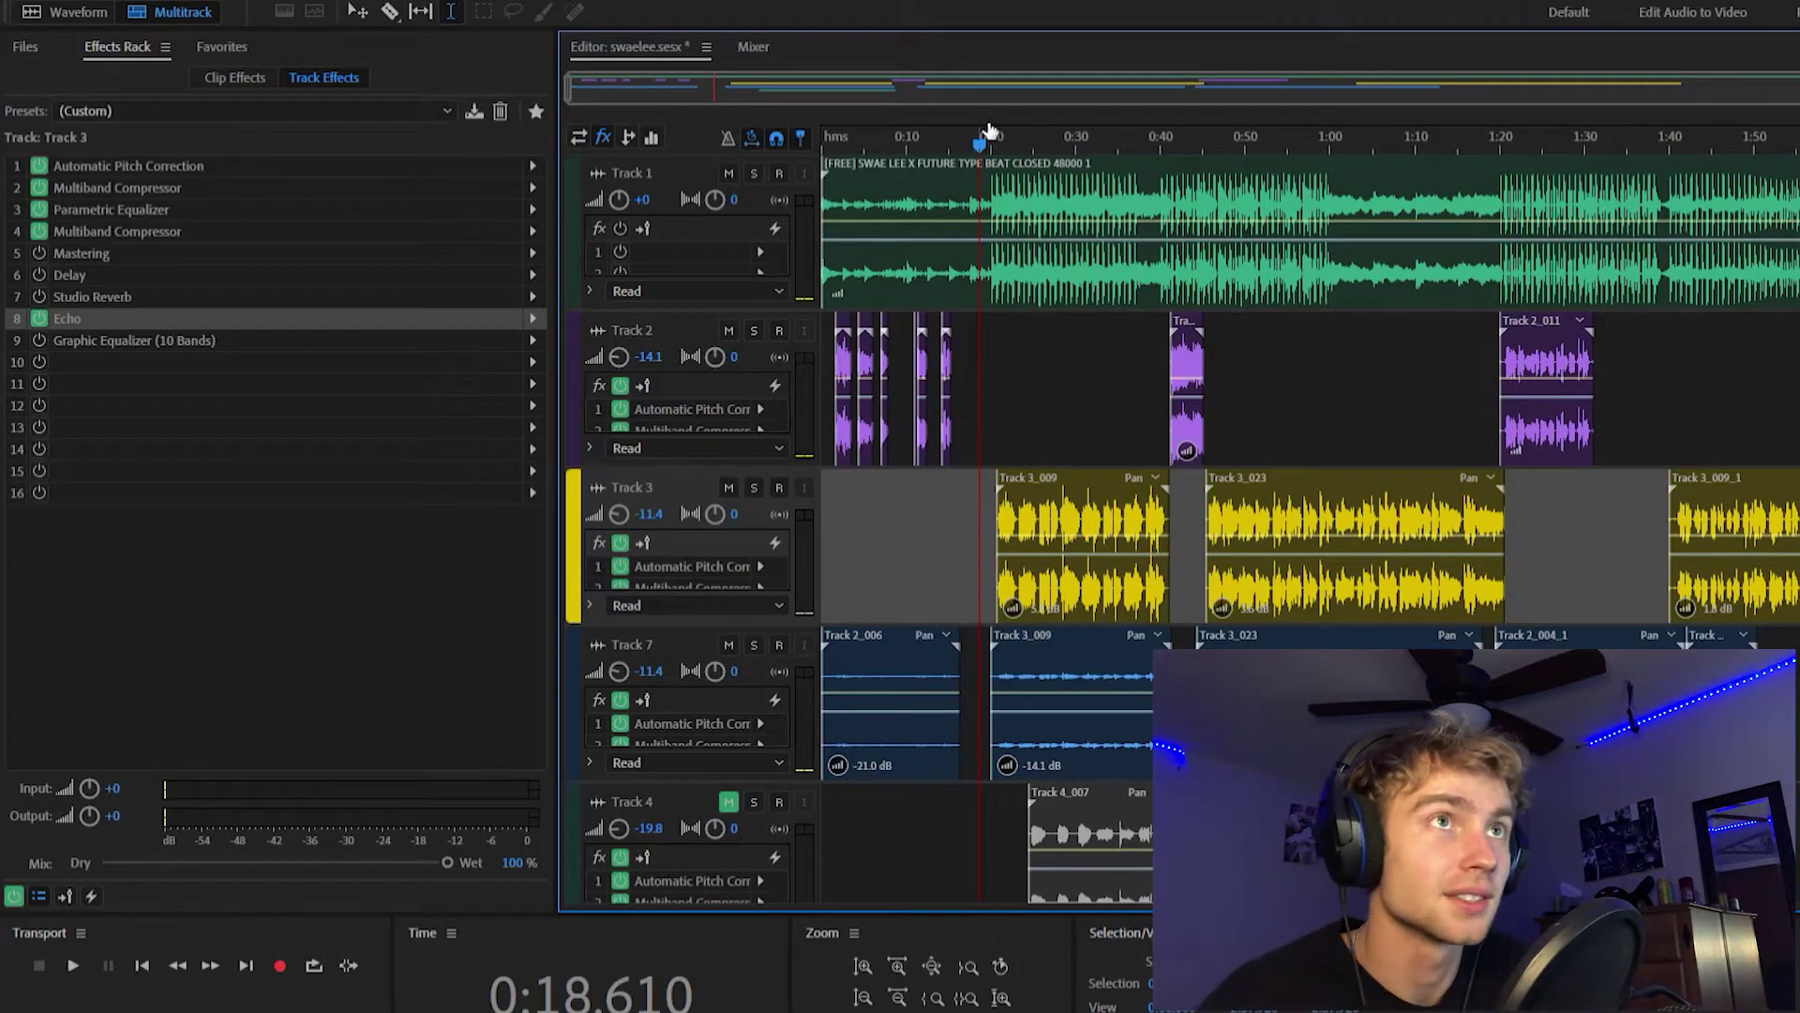
key(Home)
click(997, 338)
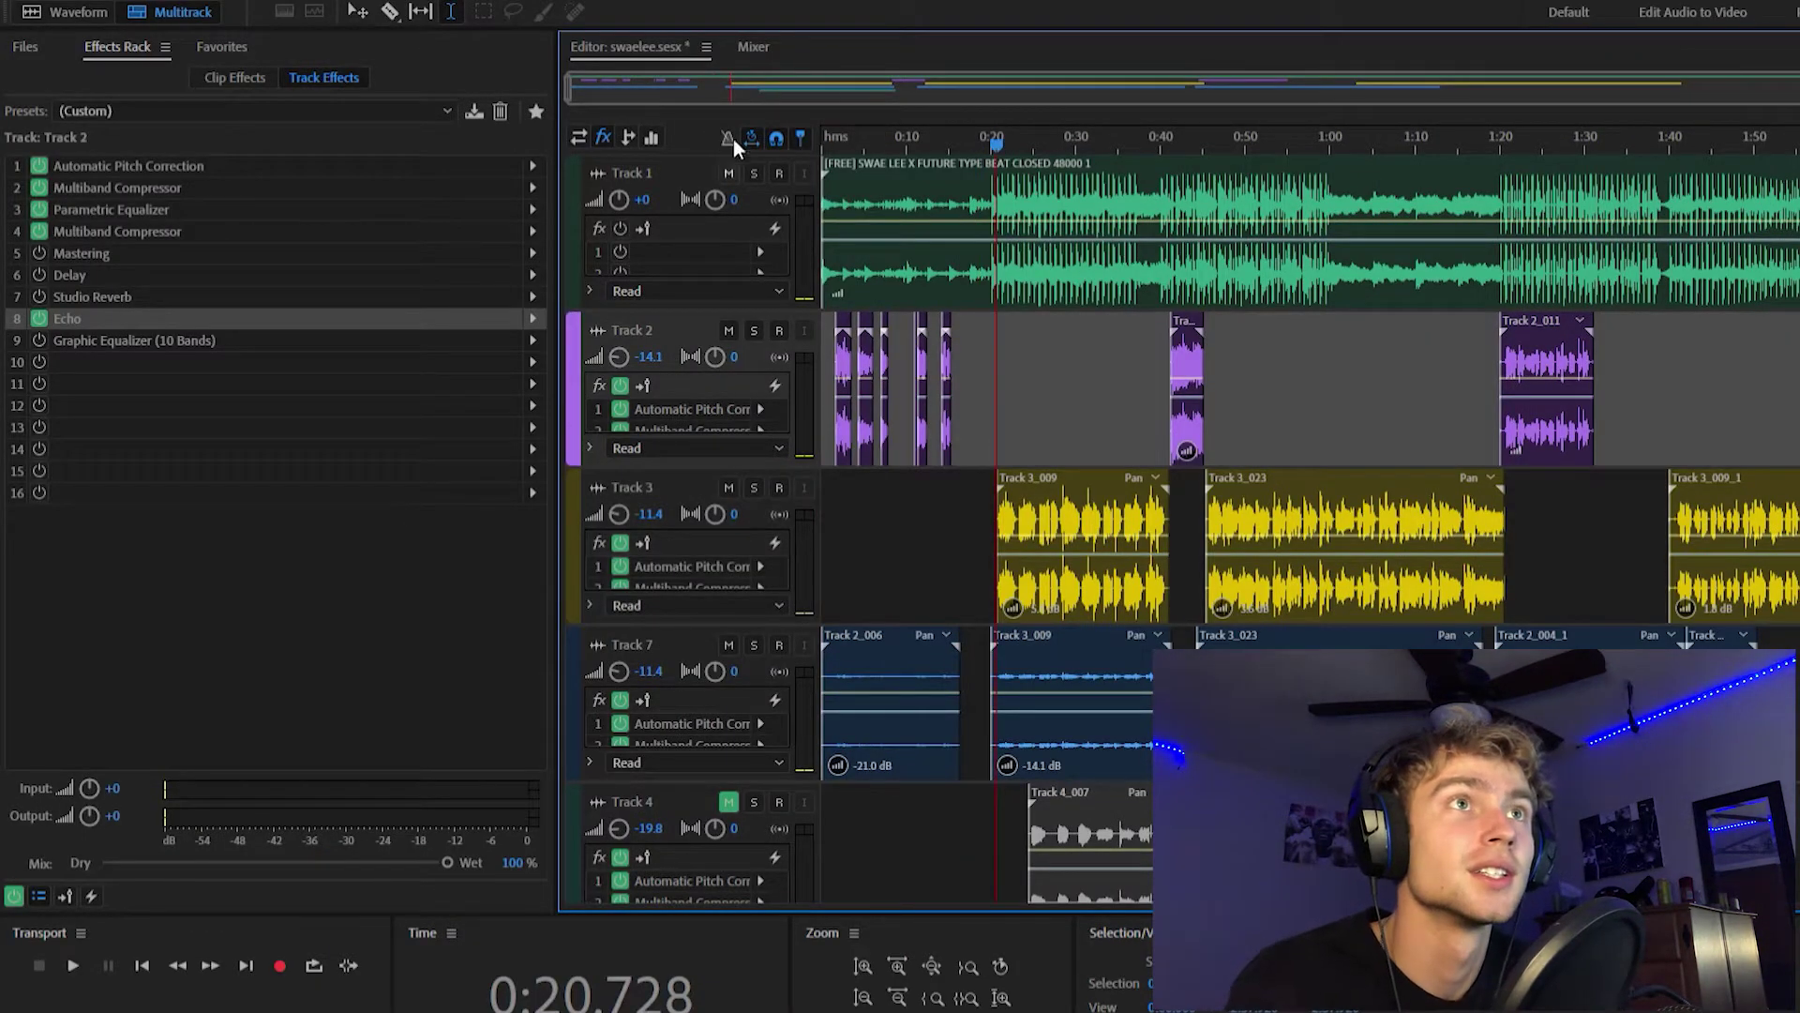
click(741, 173)
click(729, 172)
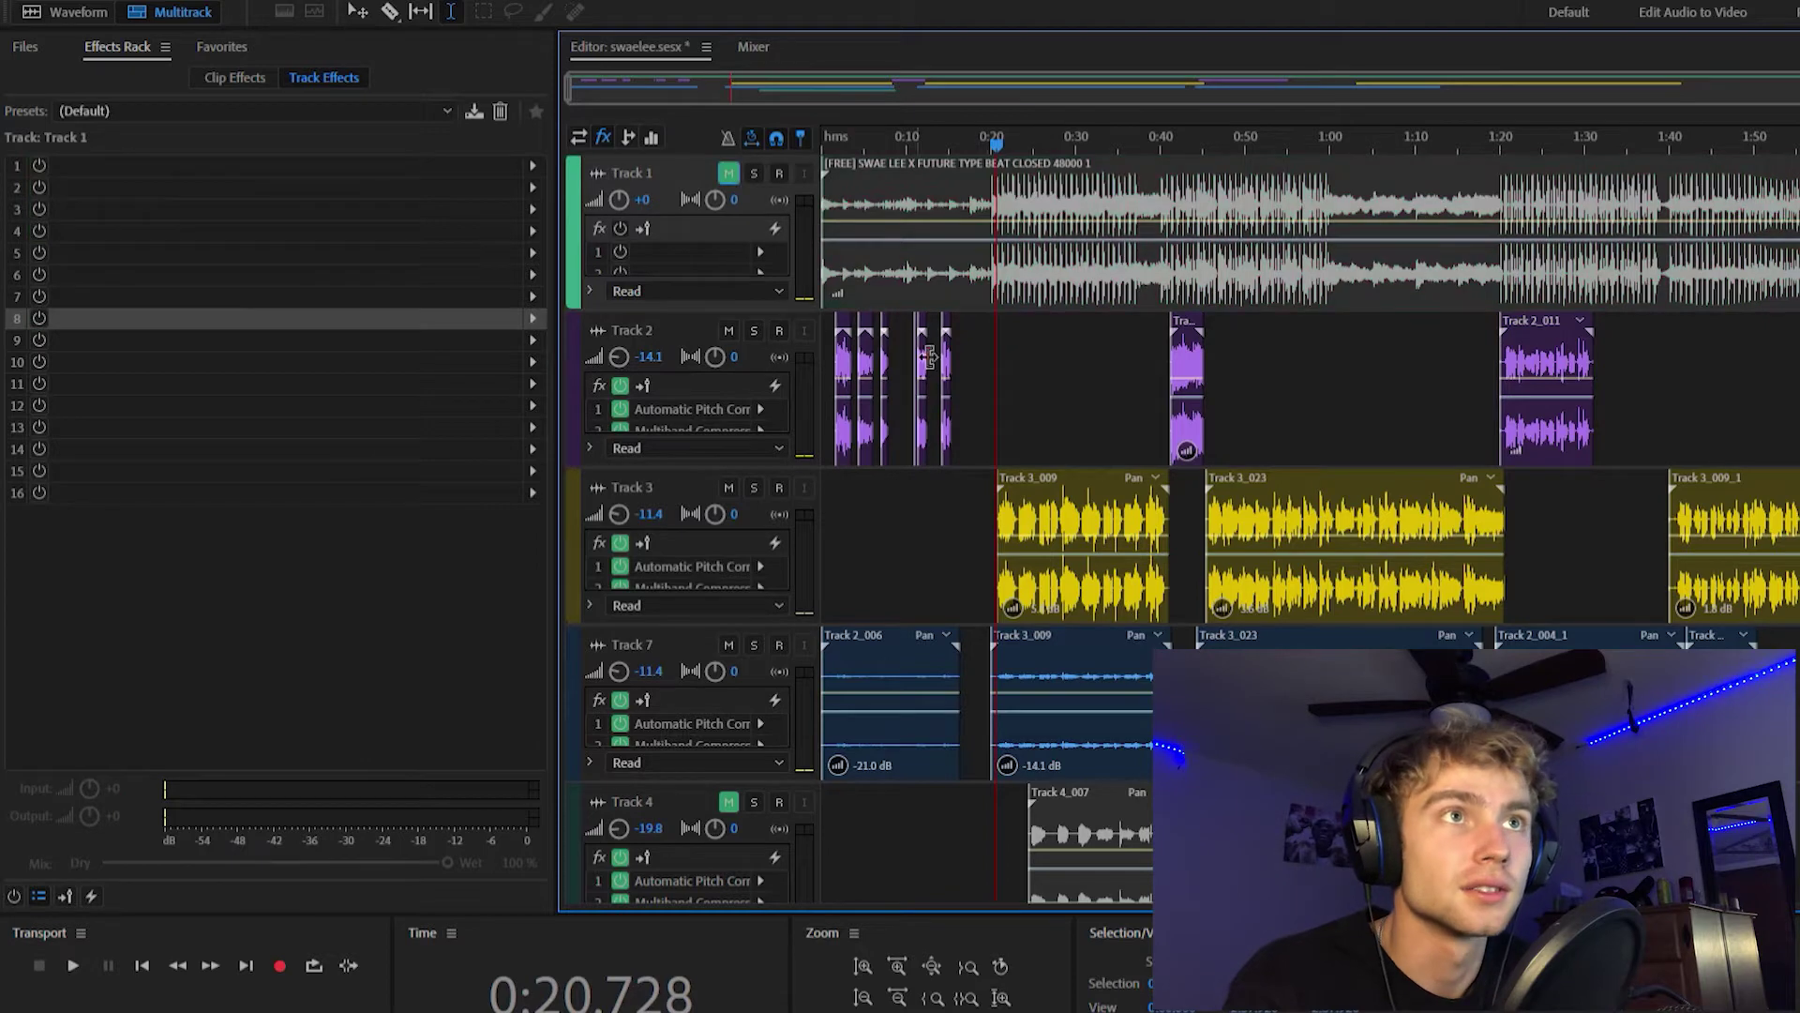
click(890, 546)
click(729, 488)
click(728, 644)
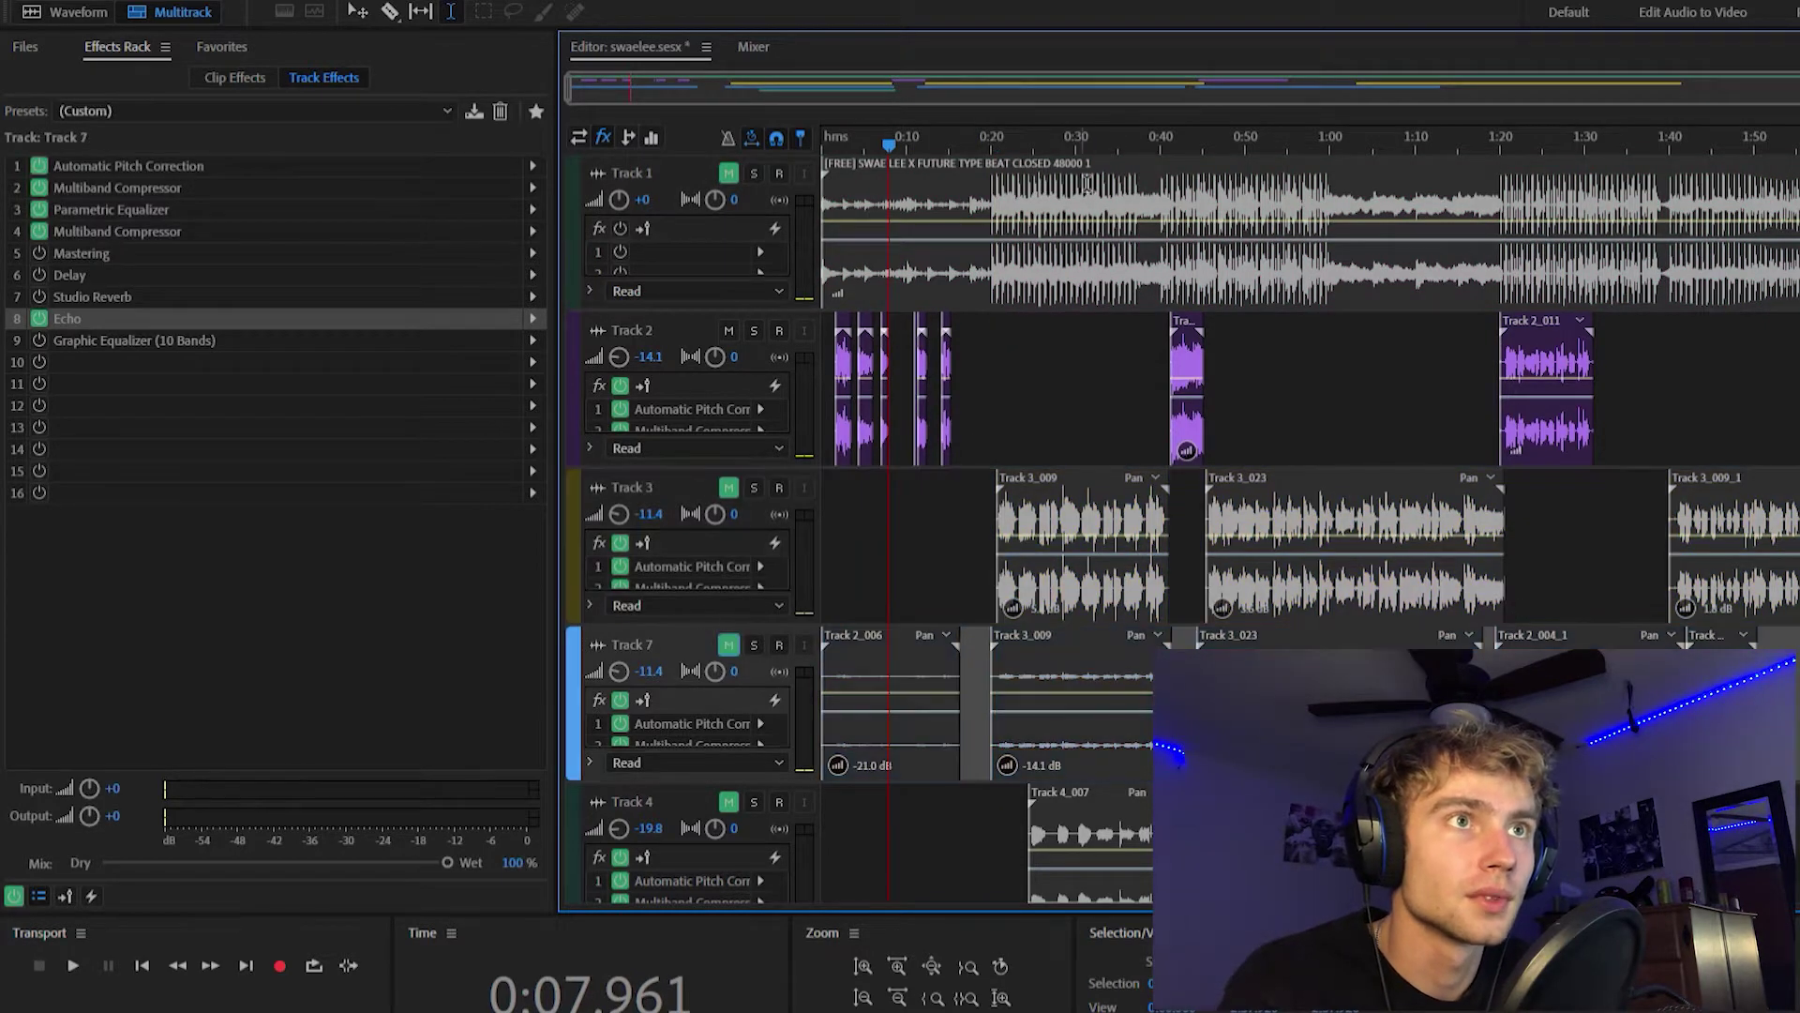
Play the Track 2 vocal alone from near the start, then stop and return to the top.
drag(893, 140, 837, 139)
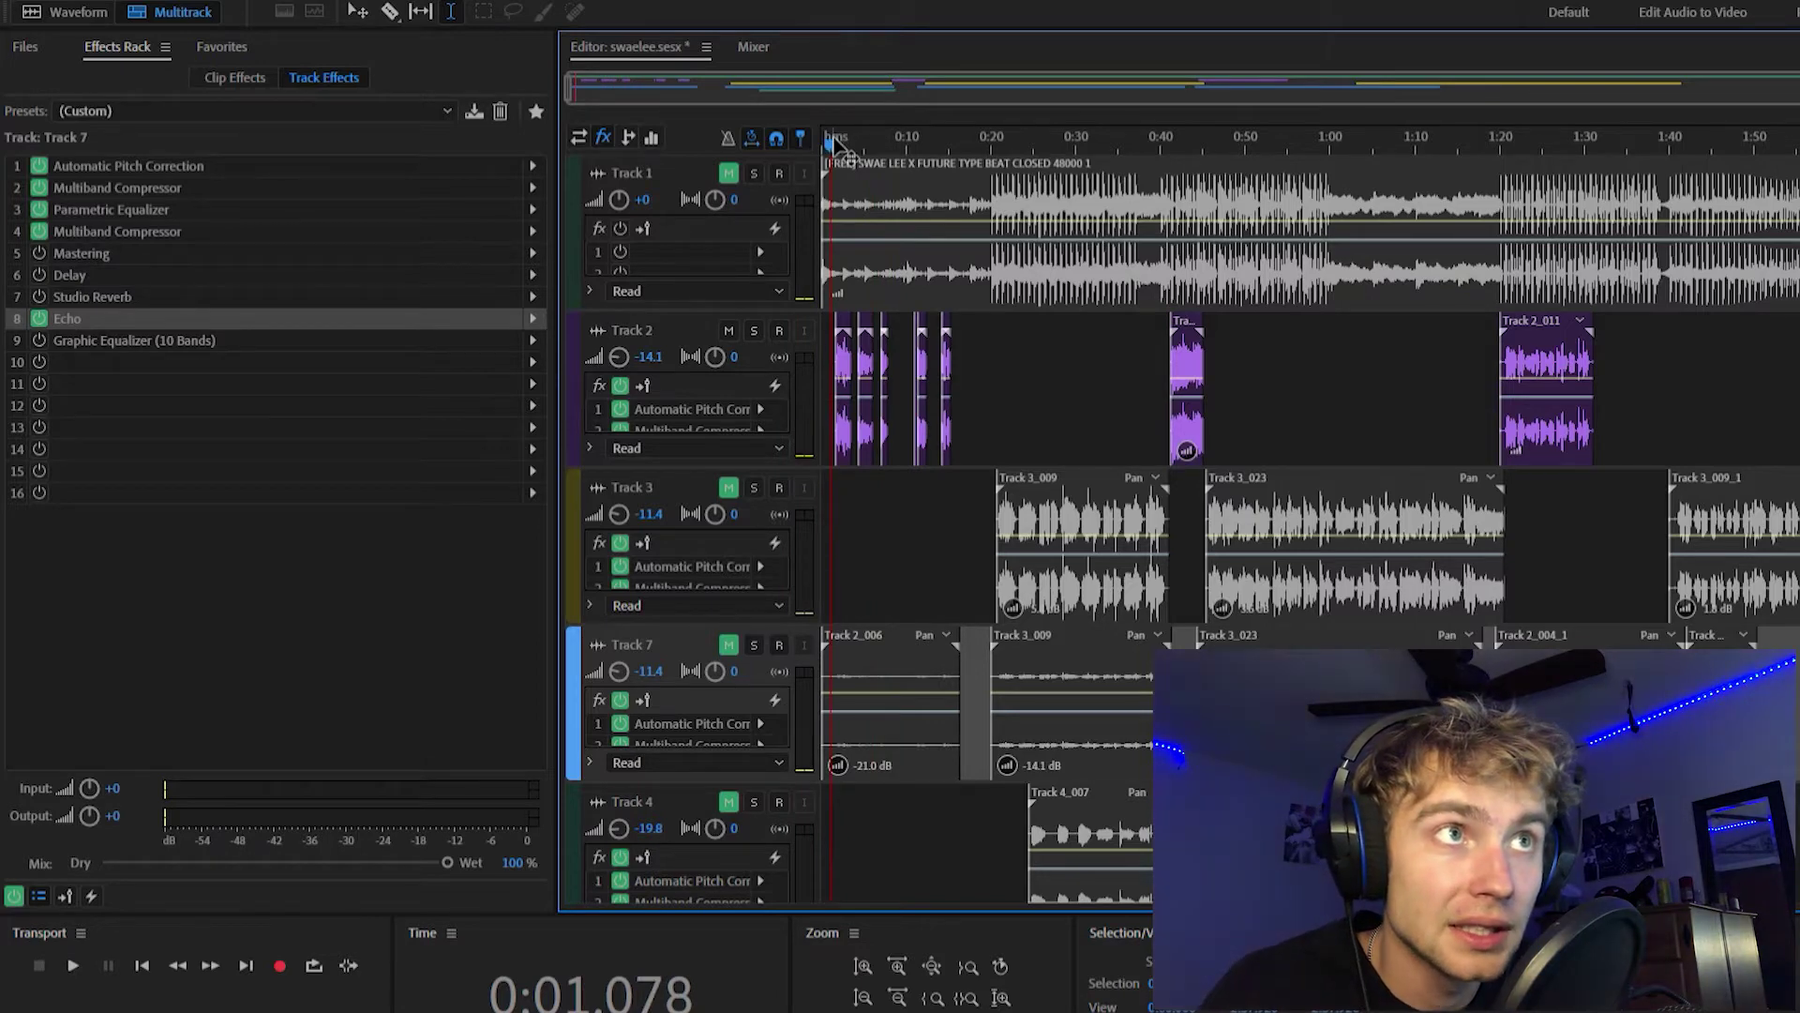
key(space)
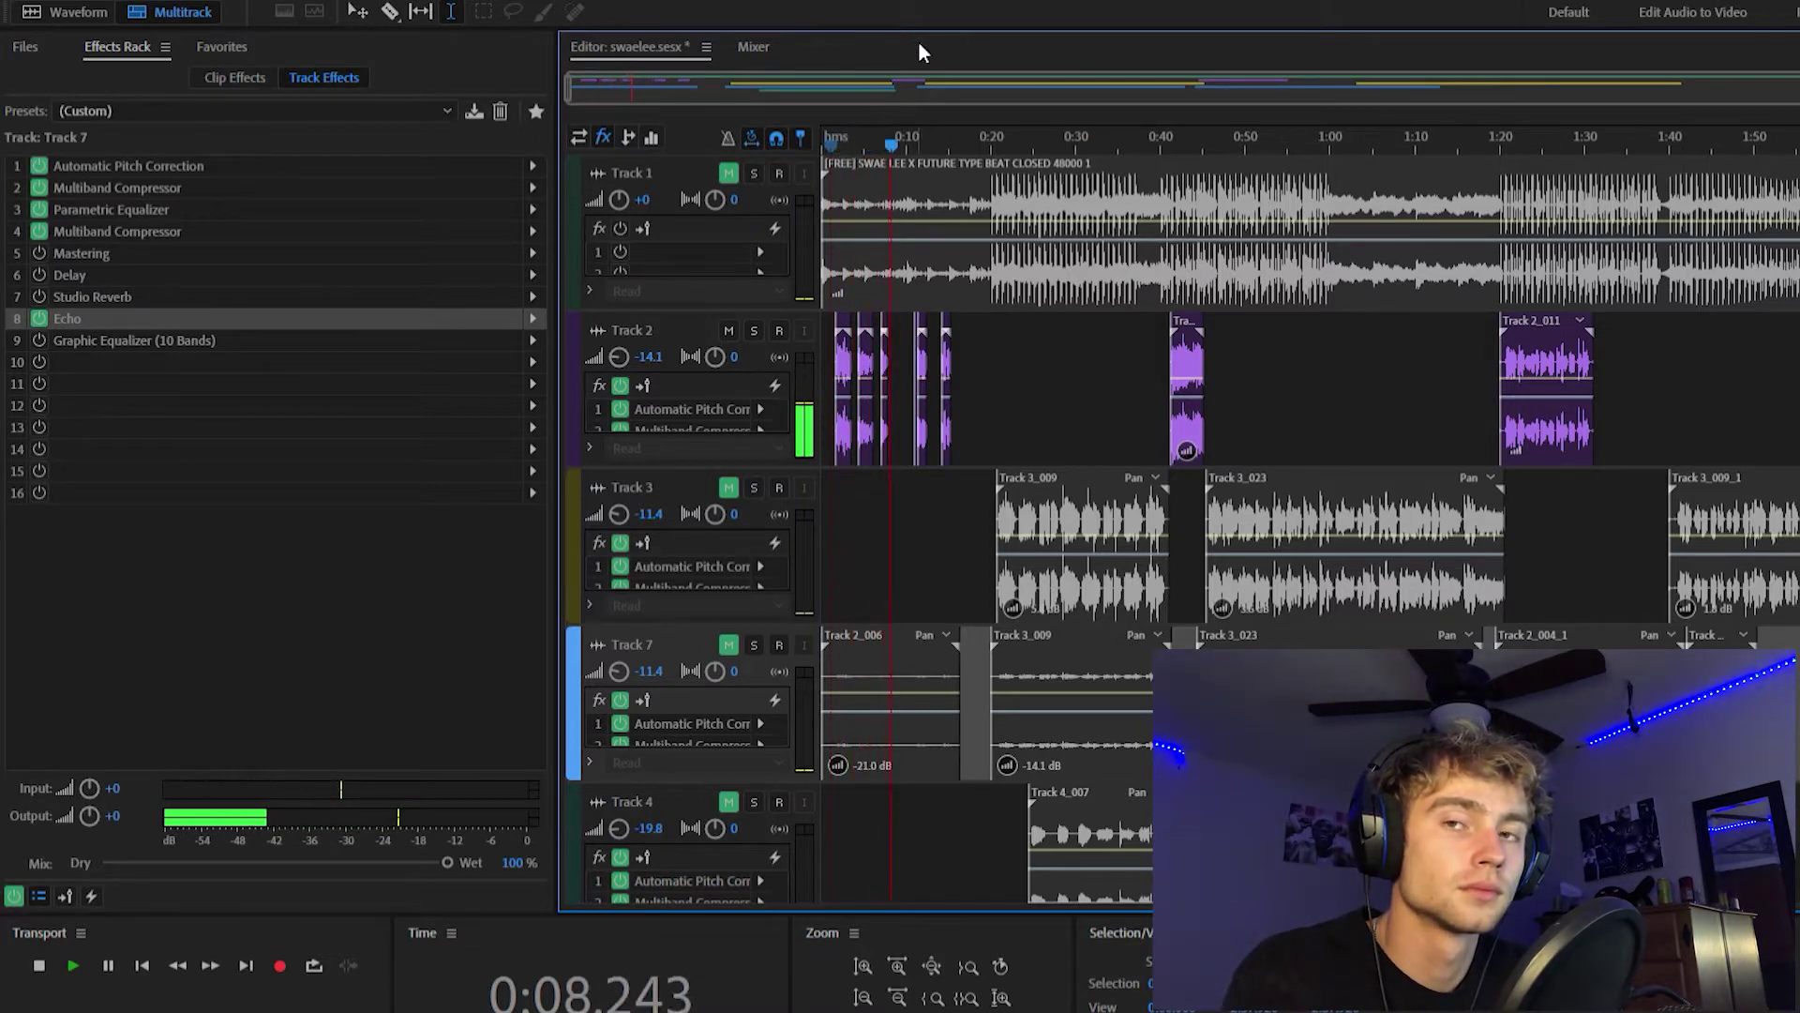
key(space)
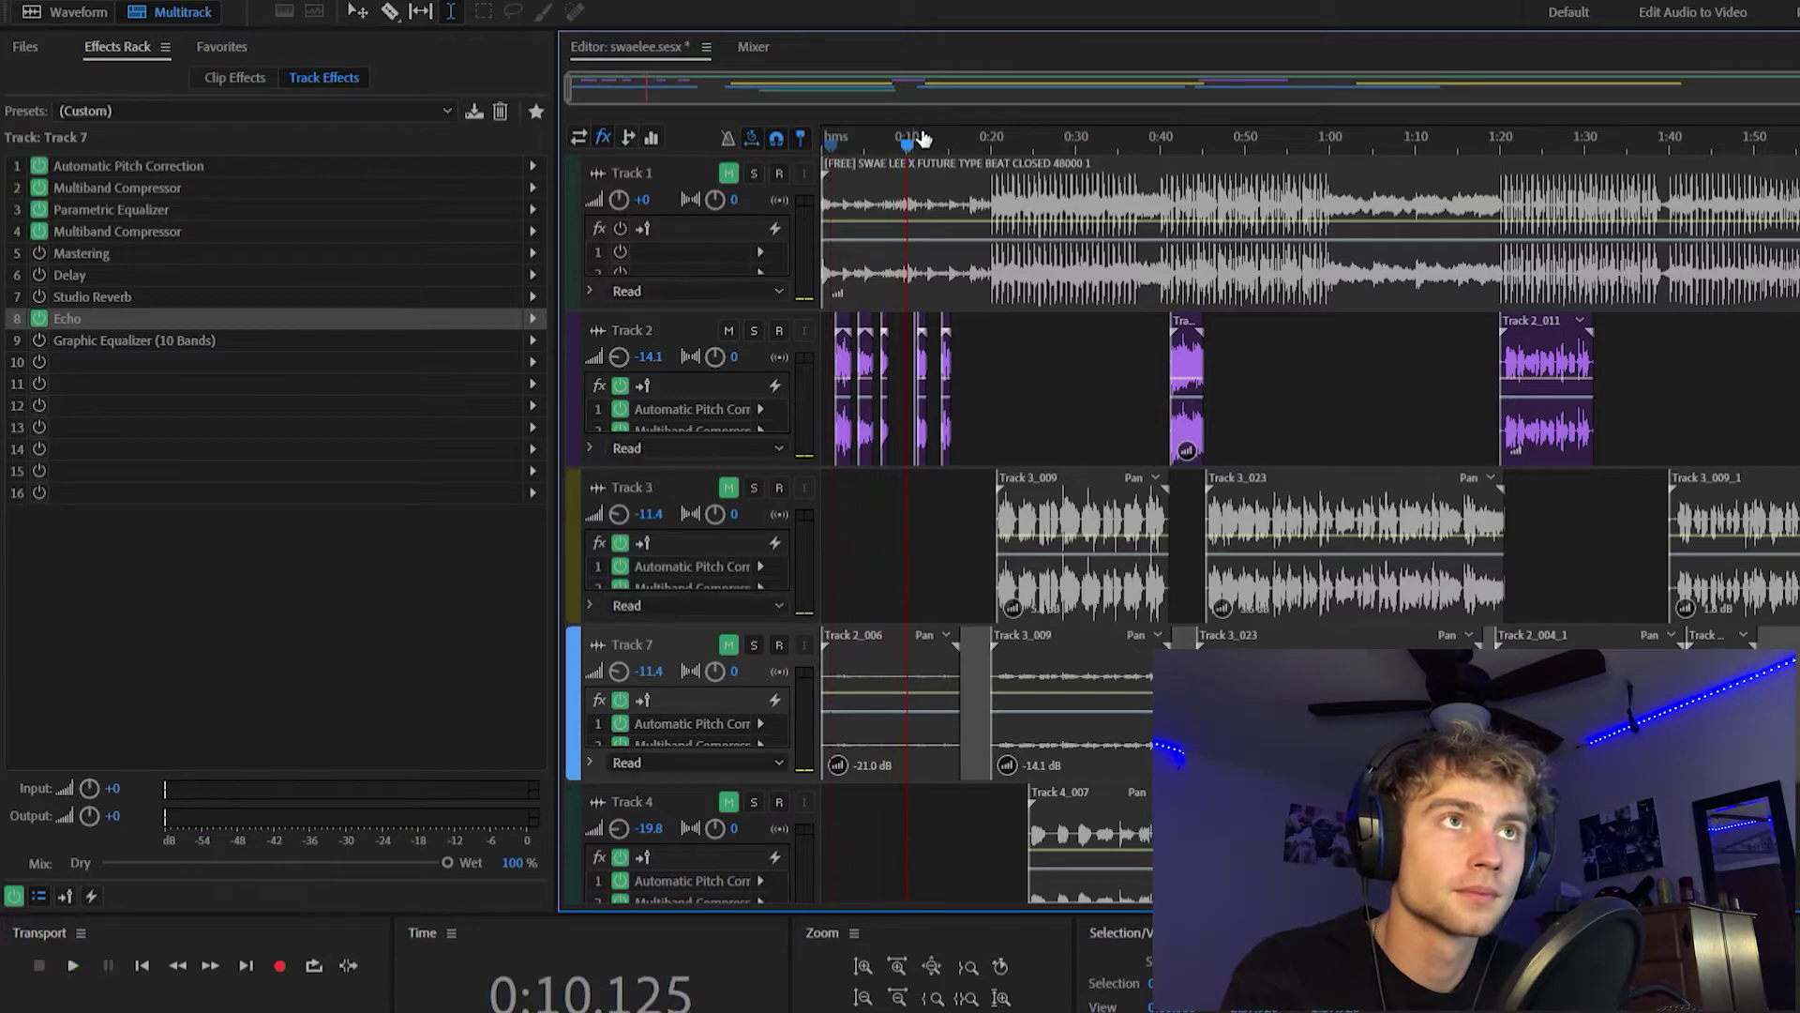
key(Home)
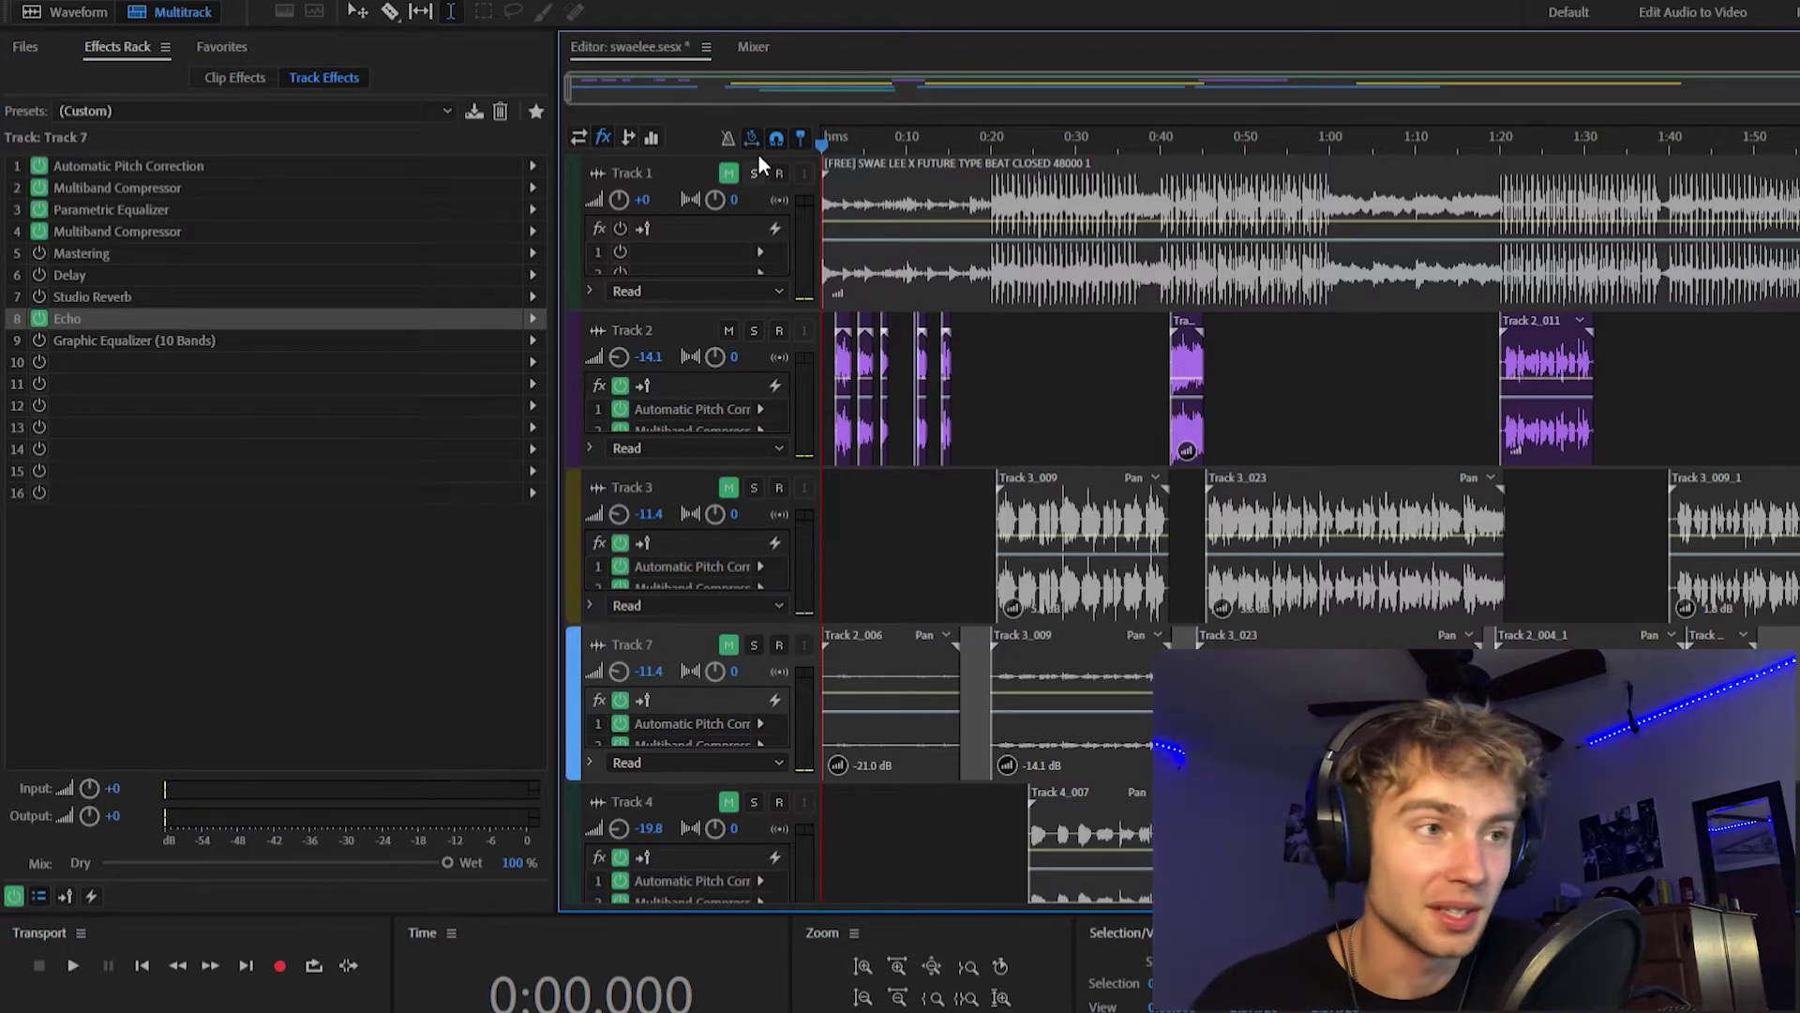
click(988, 349)
click(942, 528)
Play the Track 2 vocal again from near the session start.
click(962, 378)
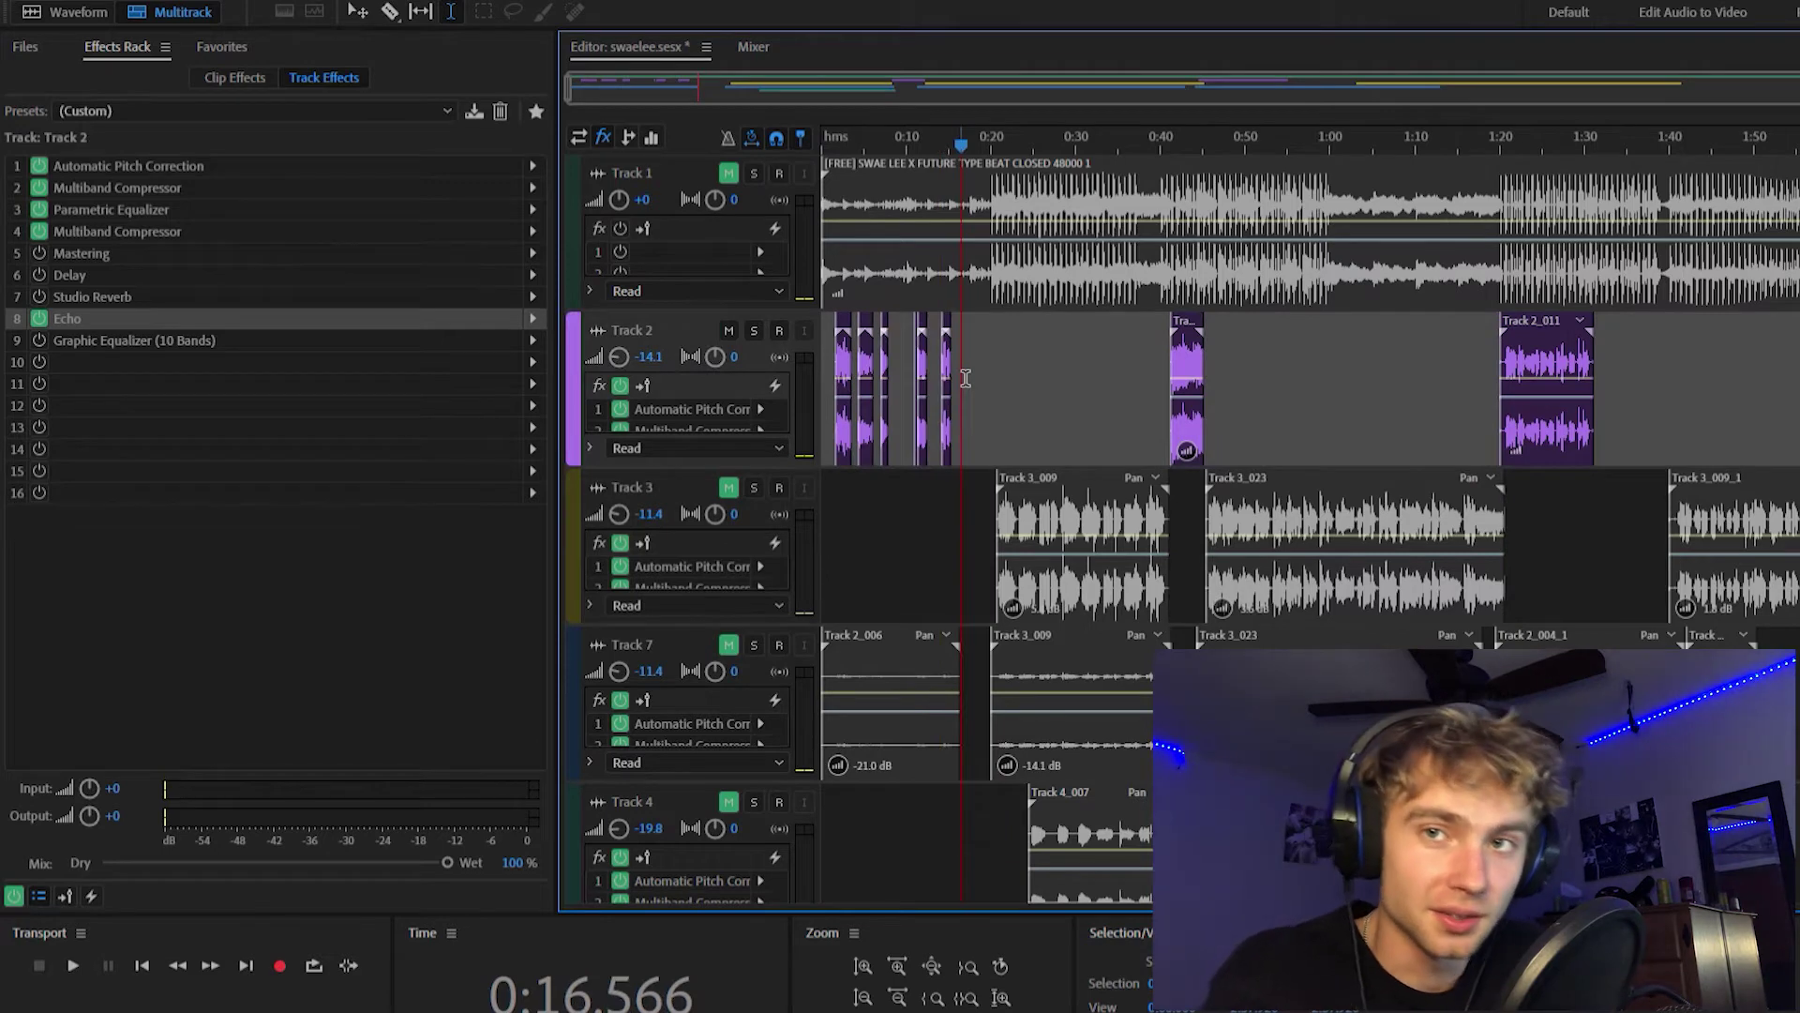
click(941, 532)
click(1006, 403)
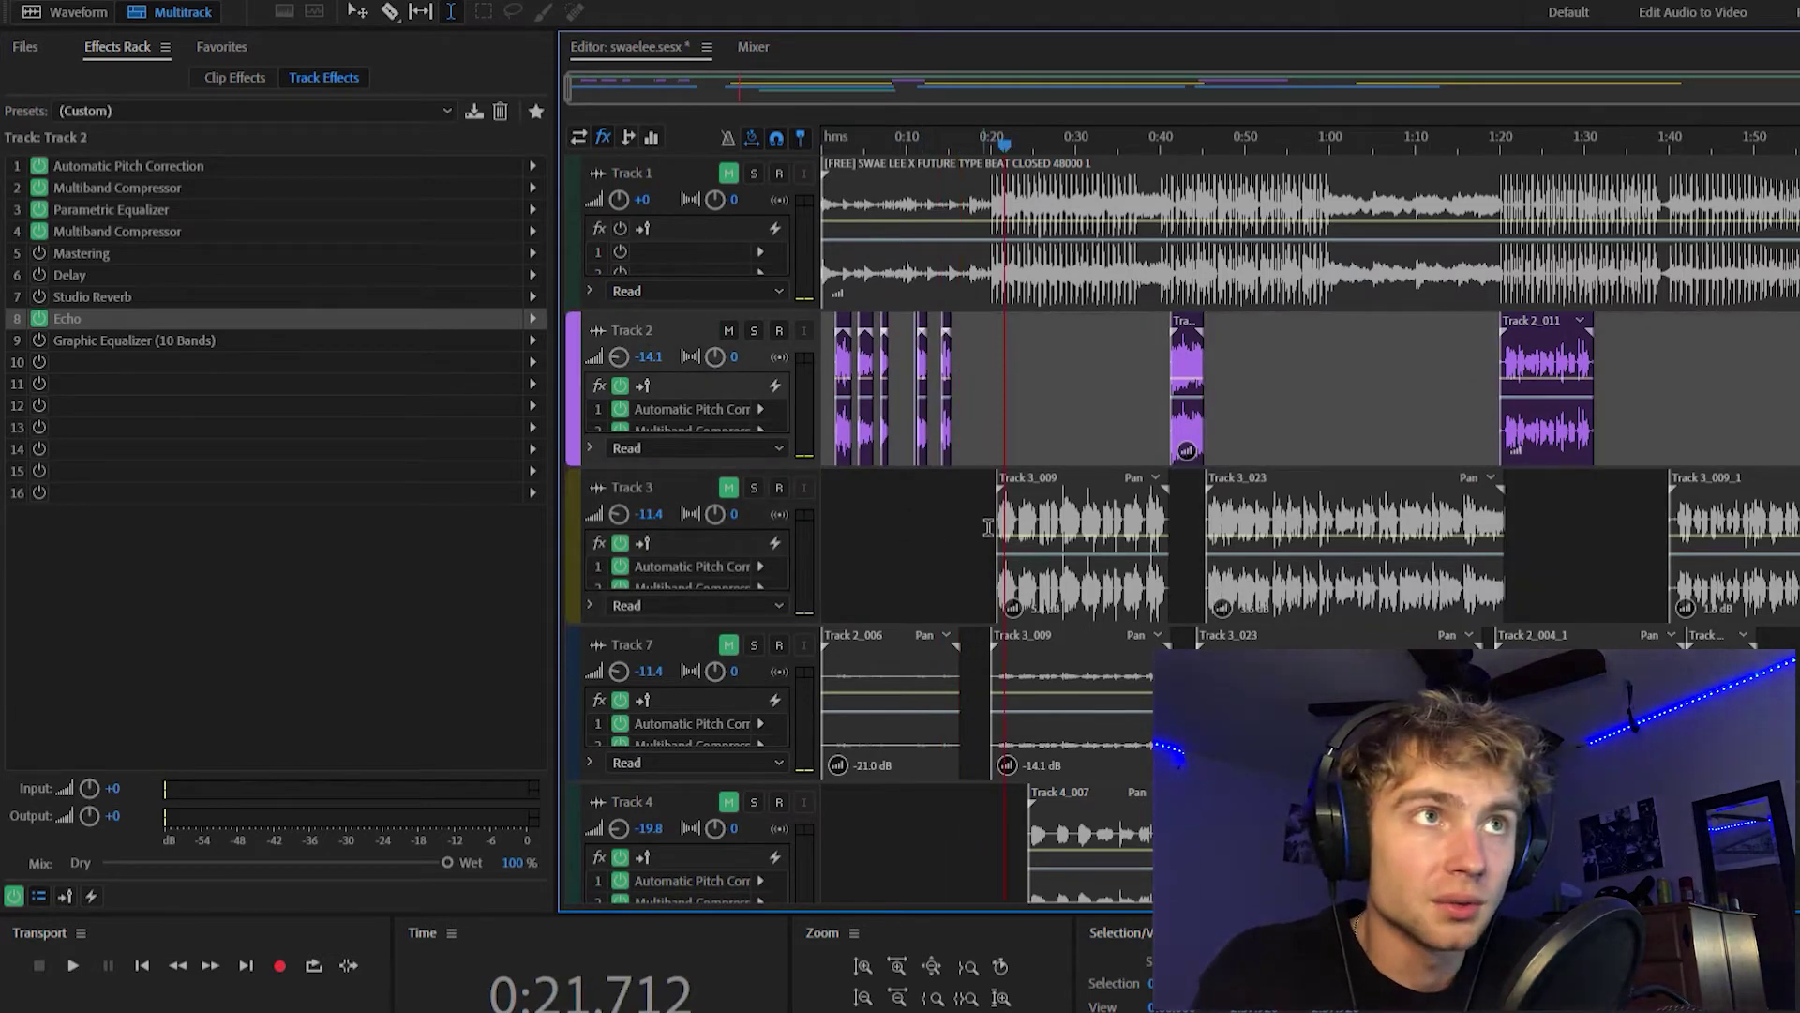
drag(1006, 143, 831, 192)
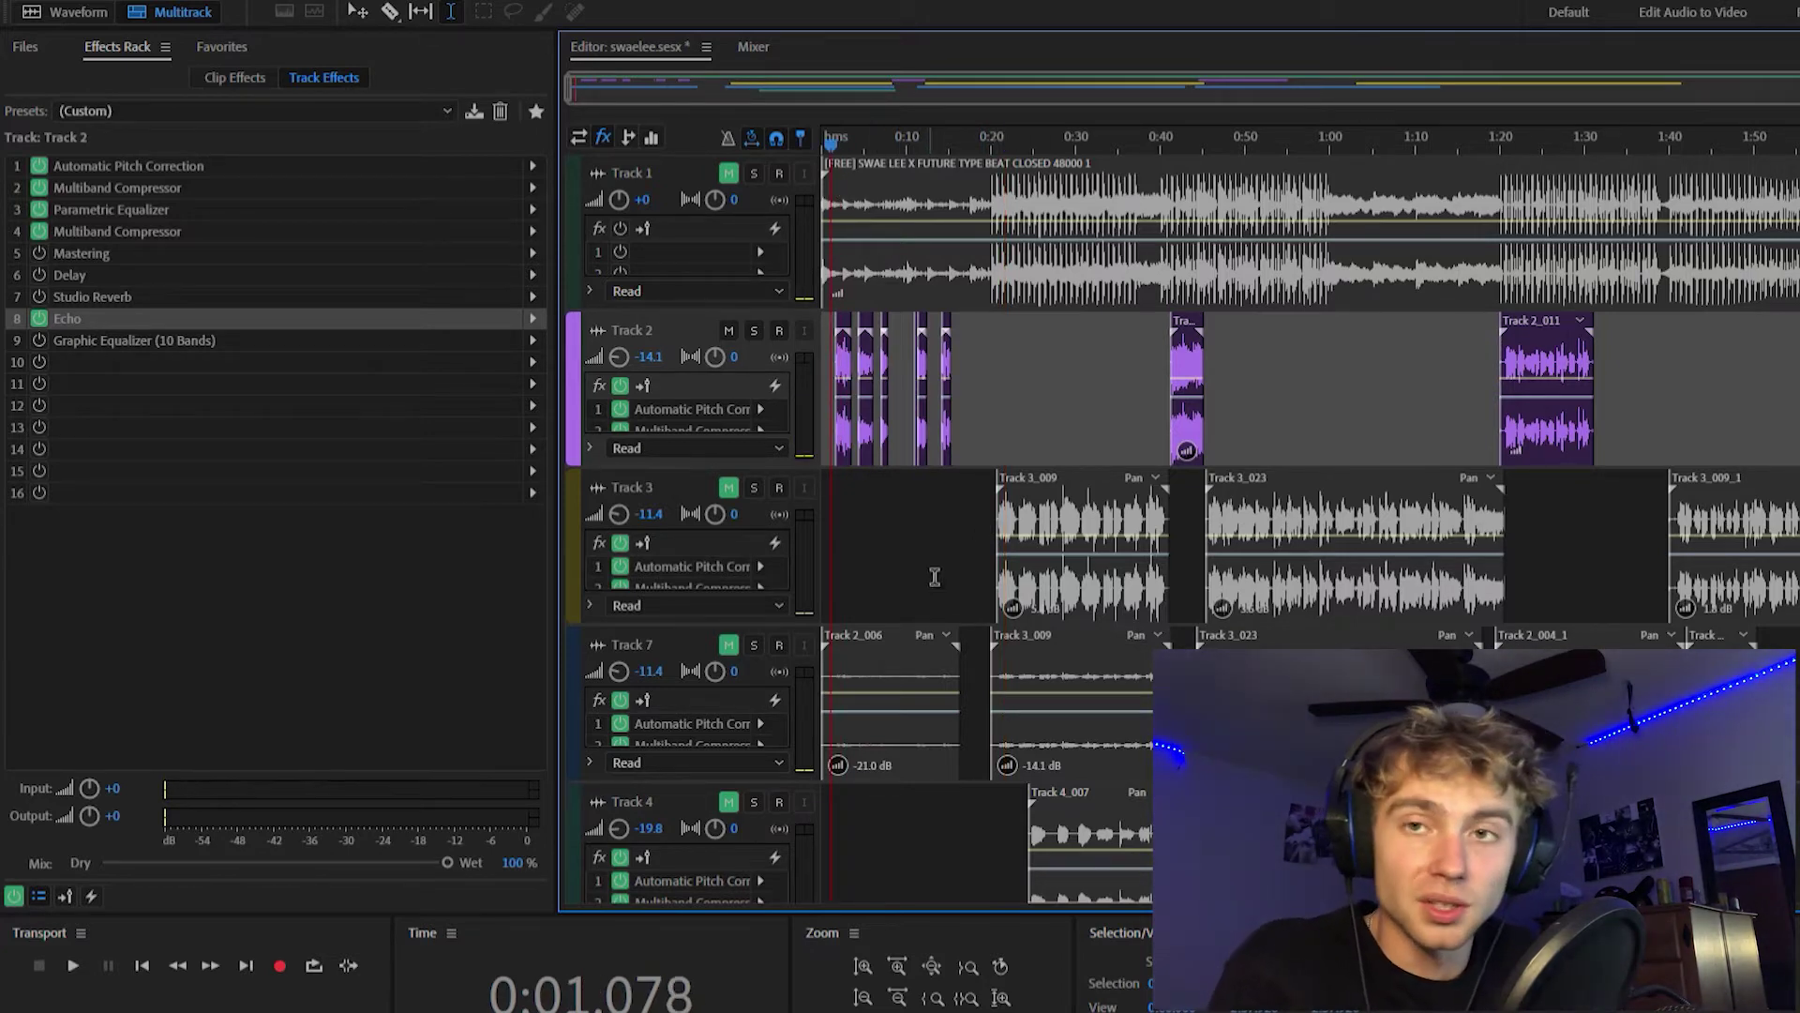
key(space)
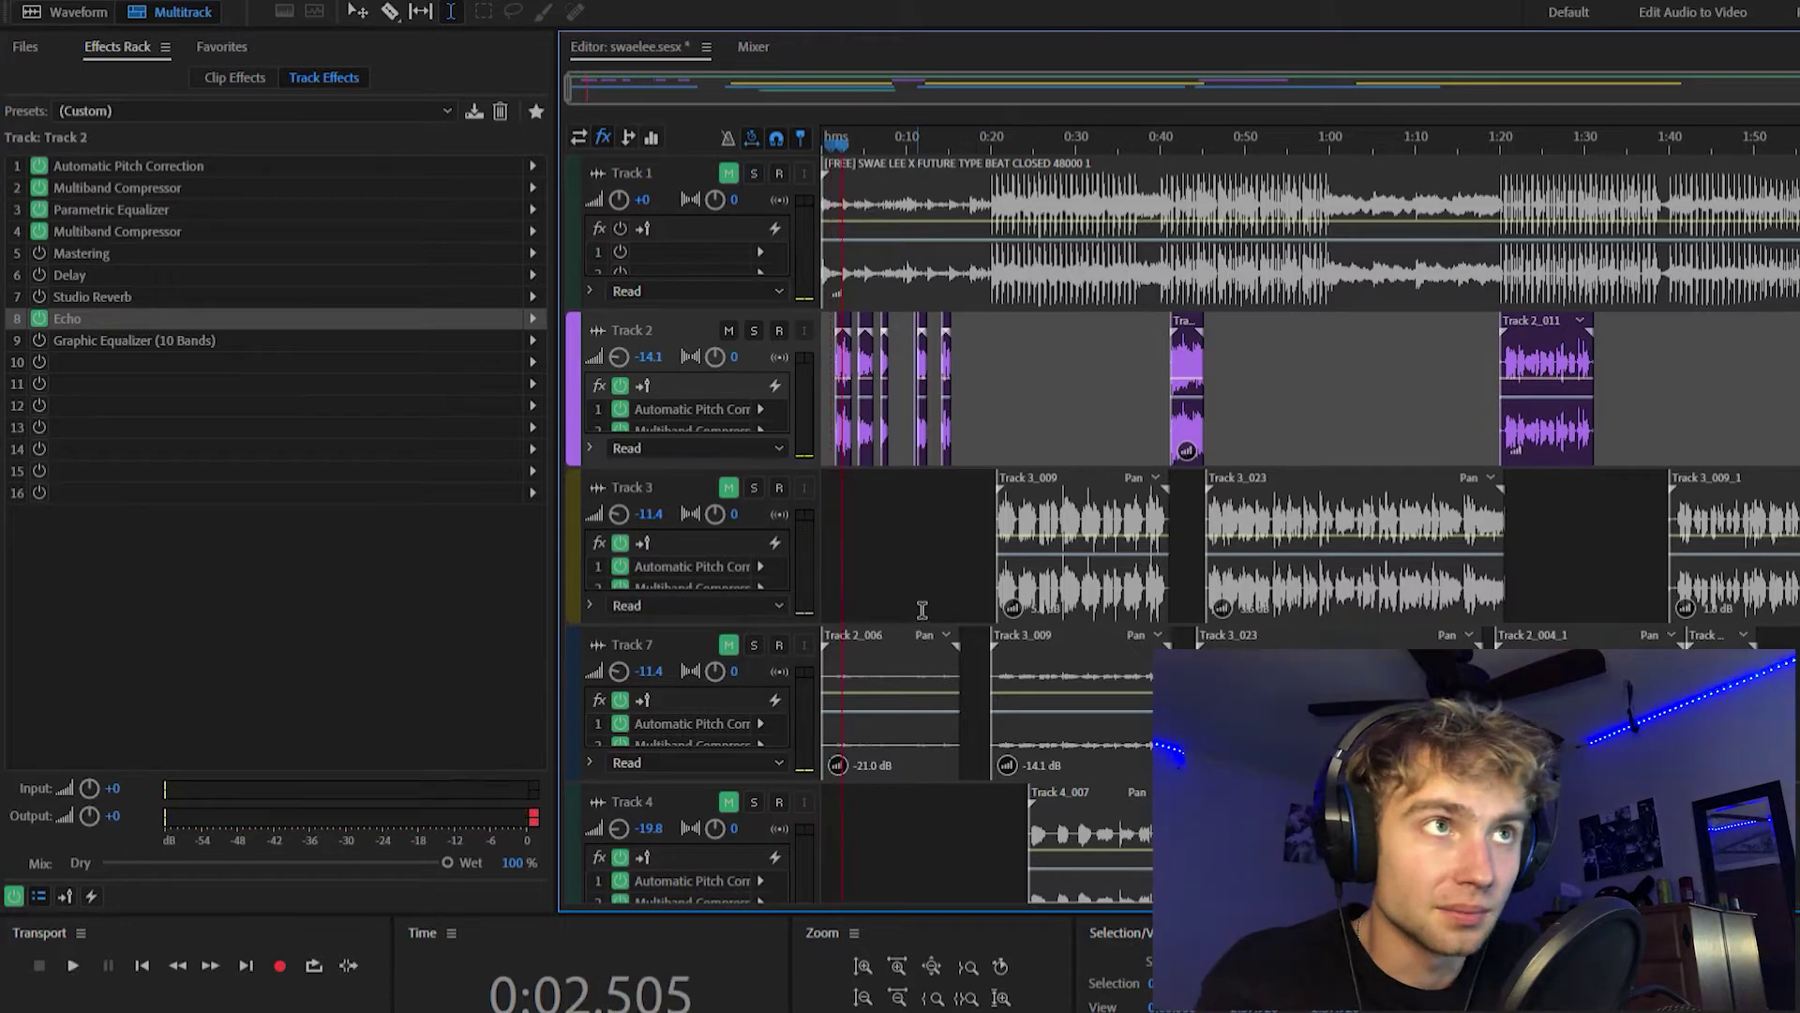
Mute Track 2, unmute Track 3 and audition it from 0:20, then unmute the Track 1 beat.
click(923, 611)
click(997, 502)
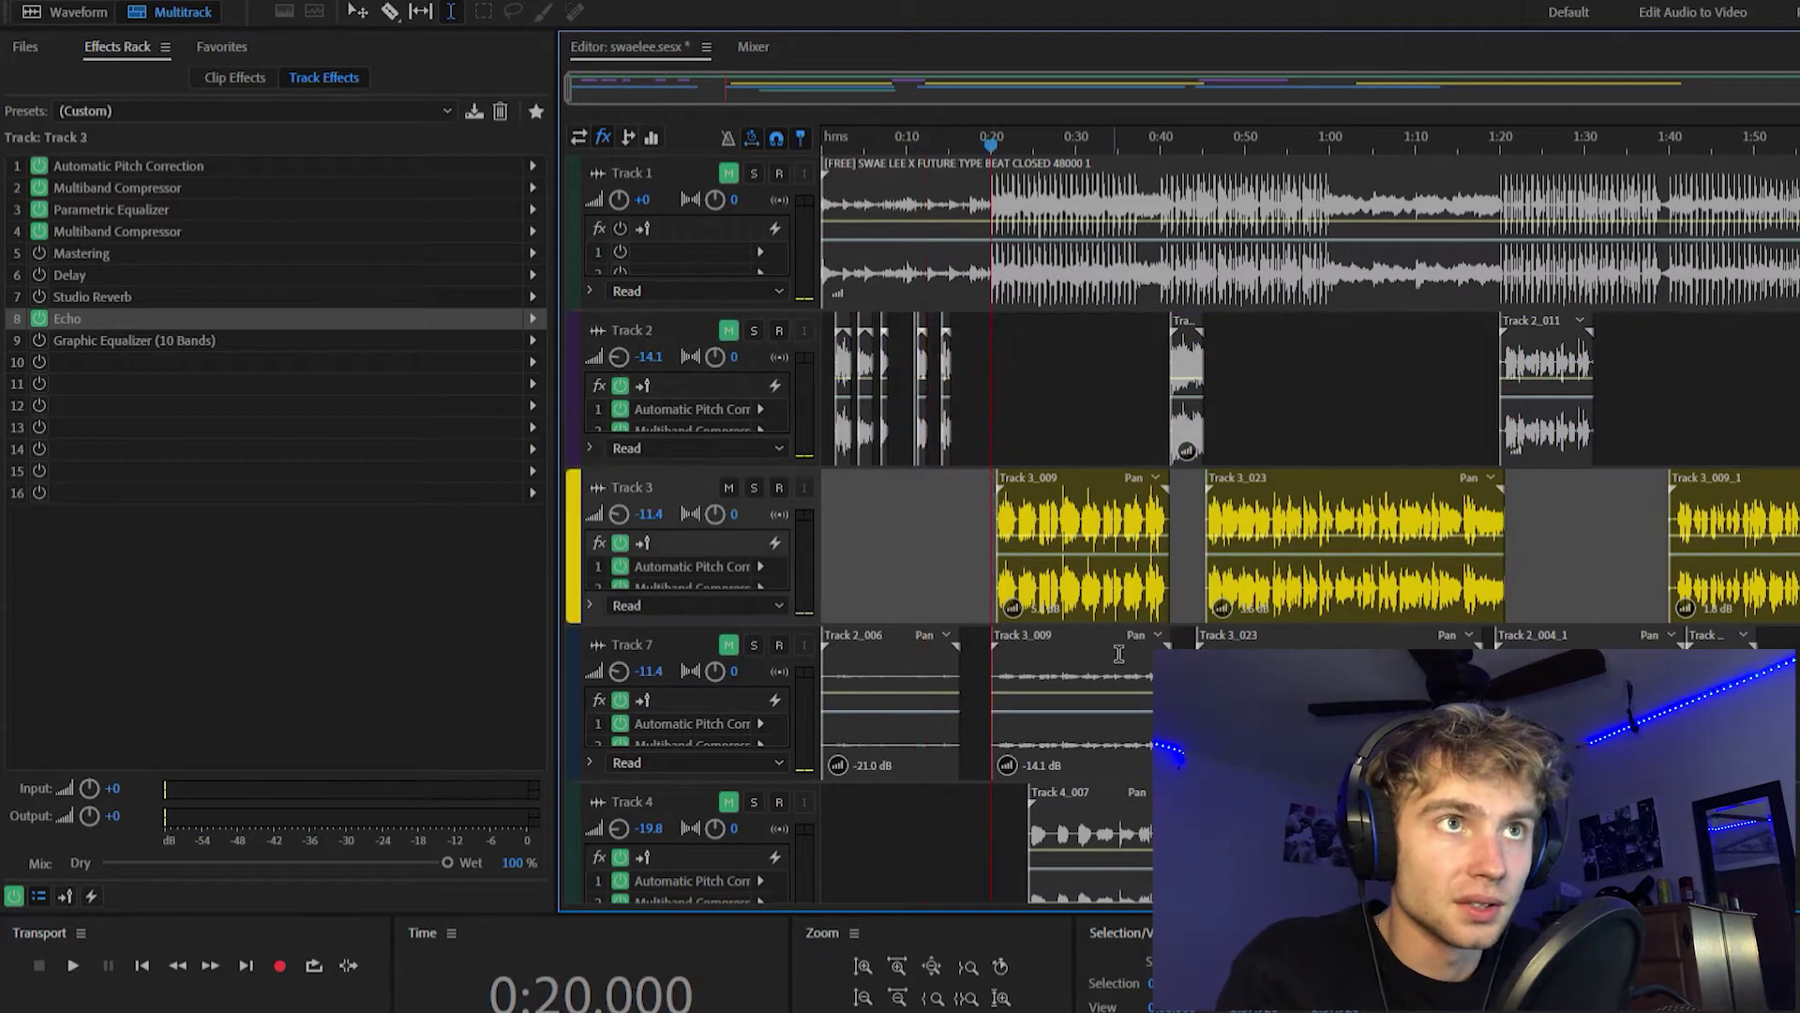
key(space)
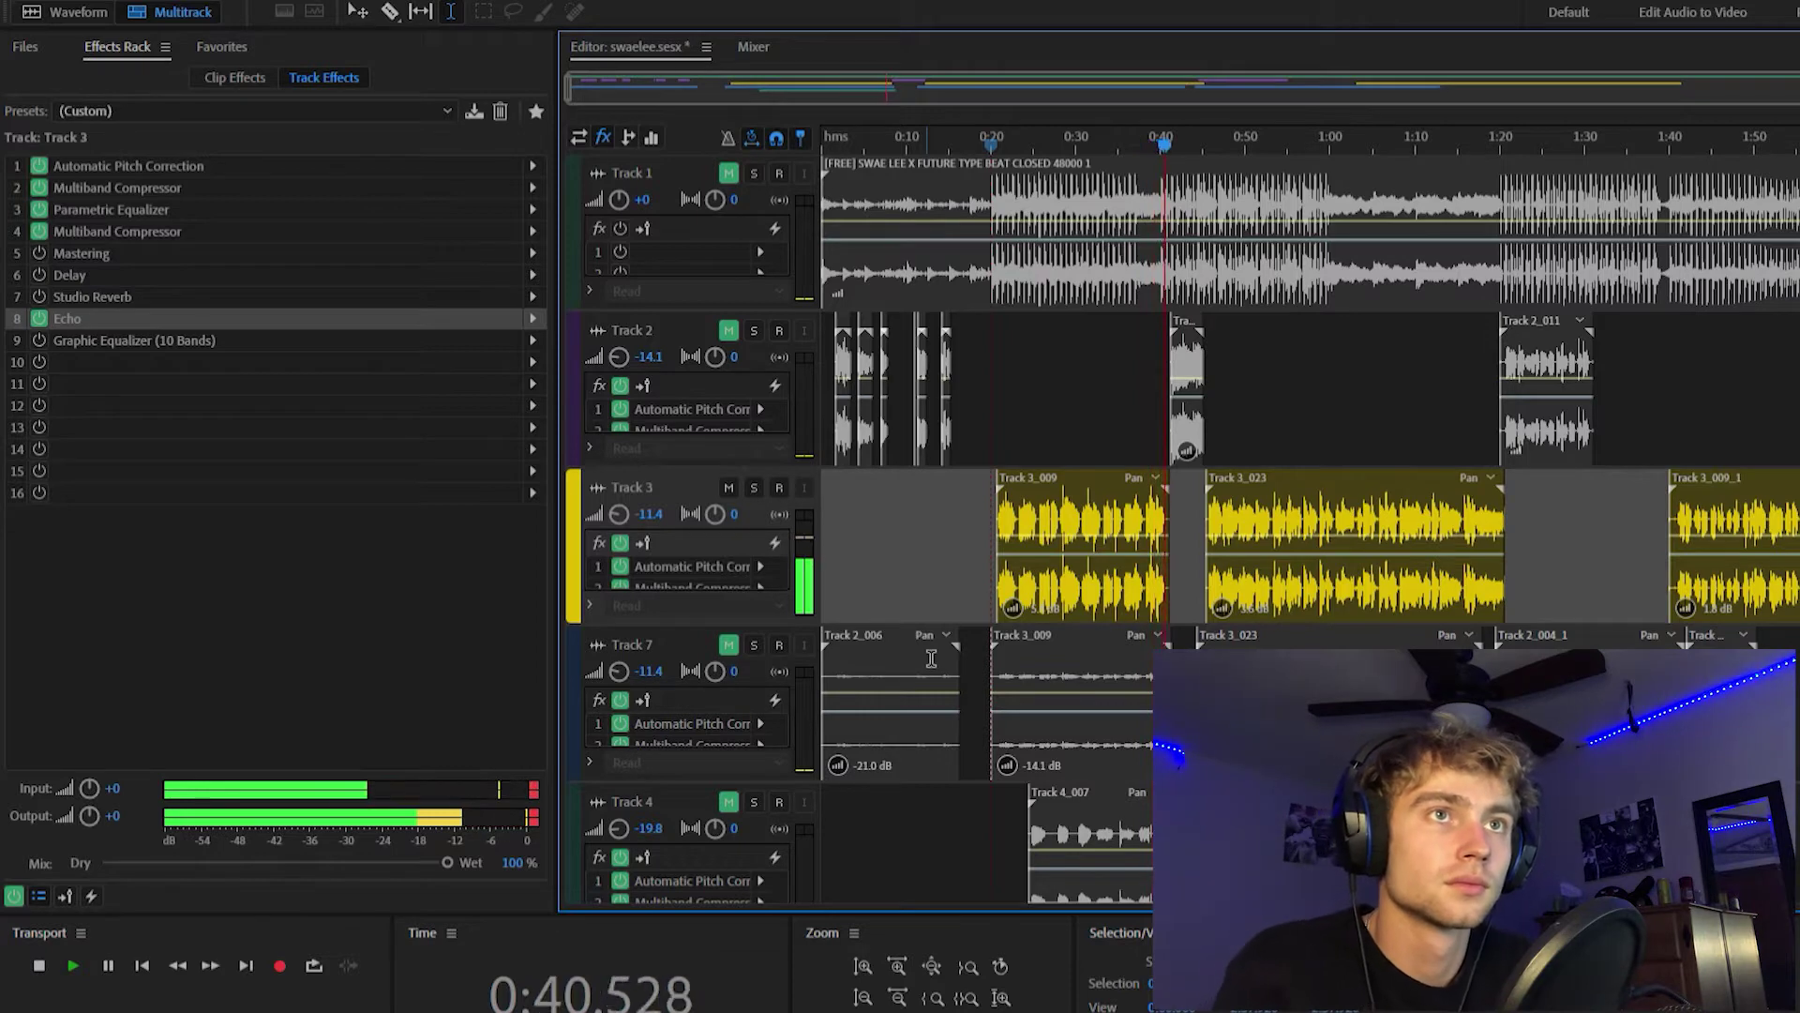
key(space)
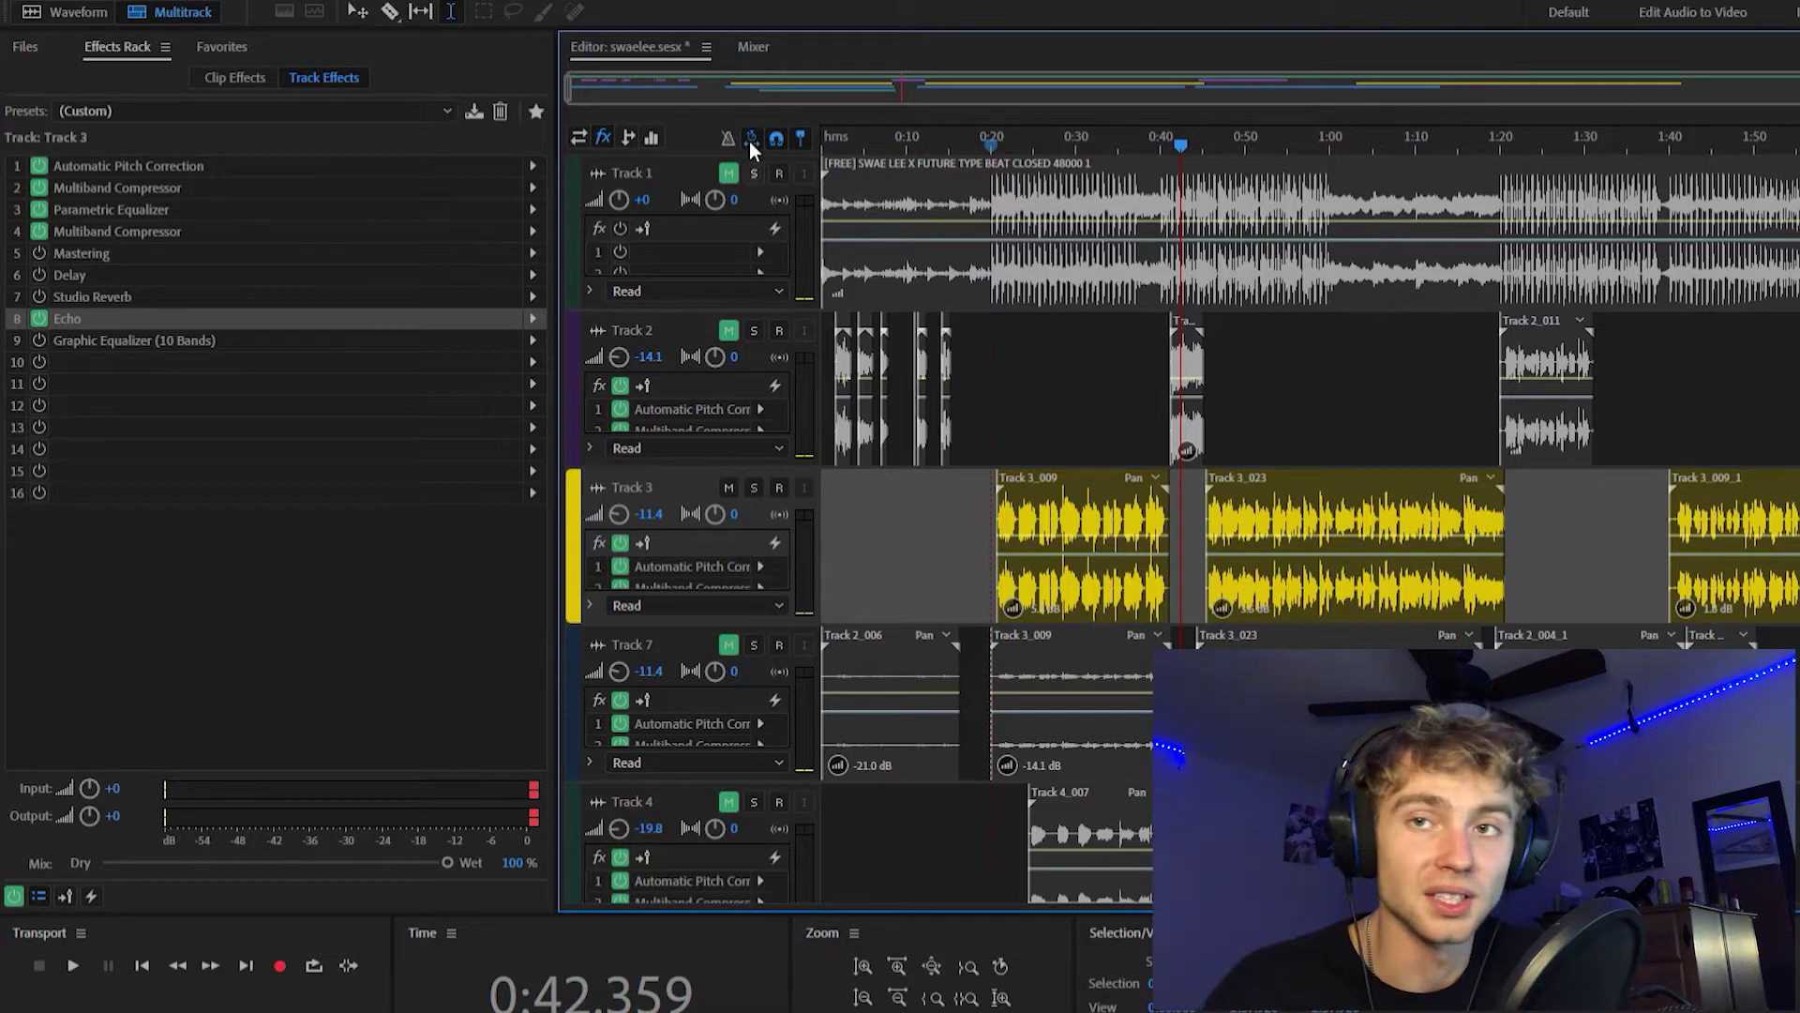
click(729, 173)
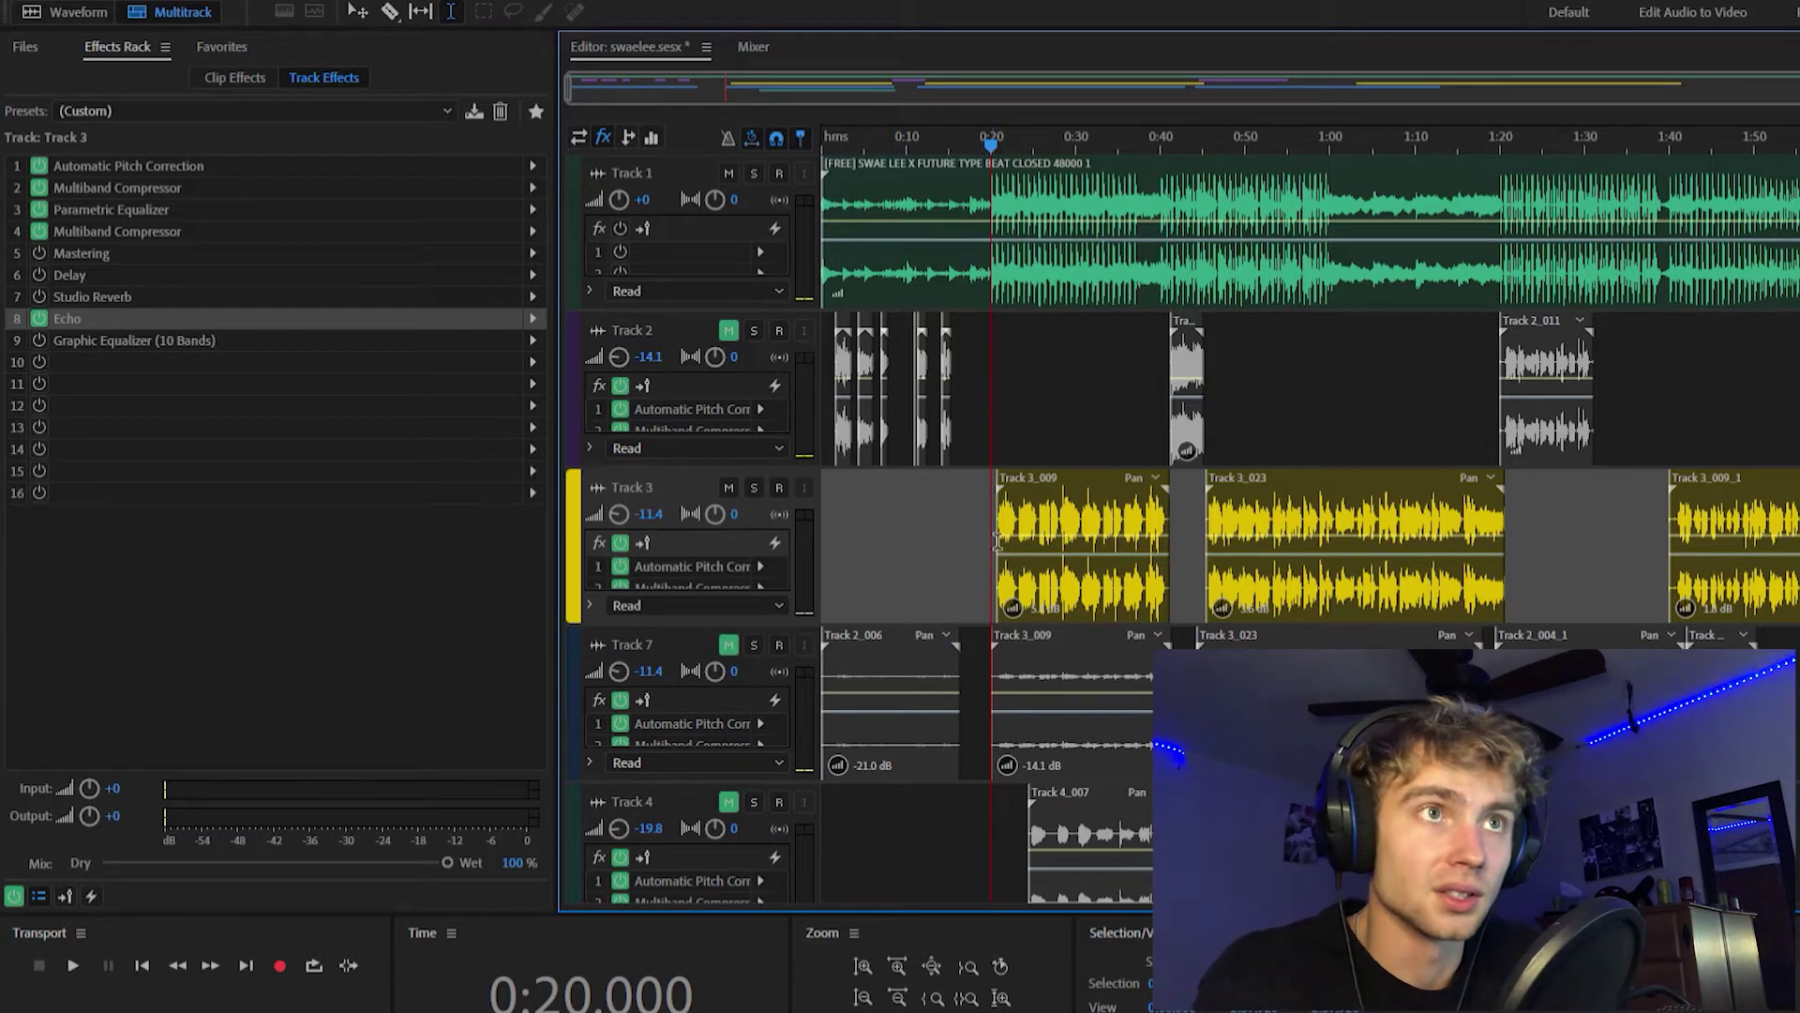
click(957, 559)
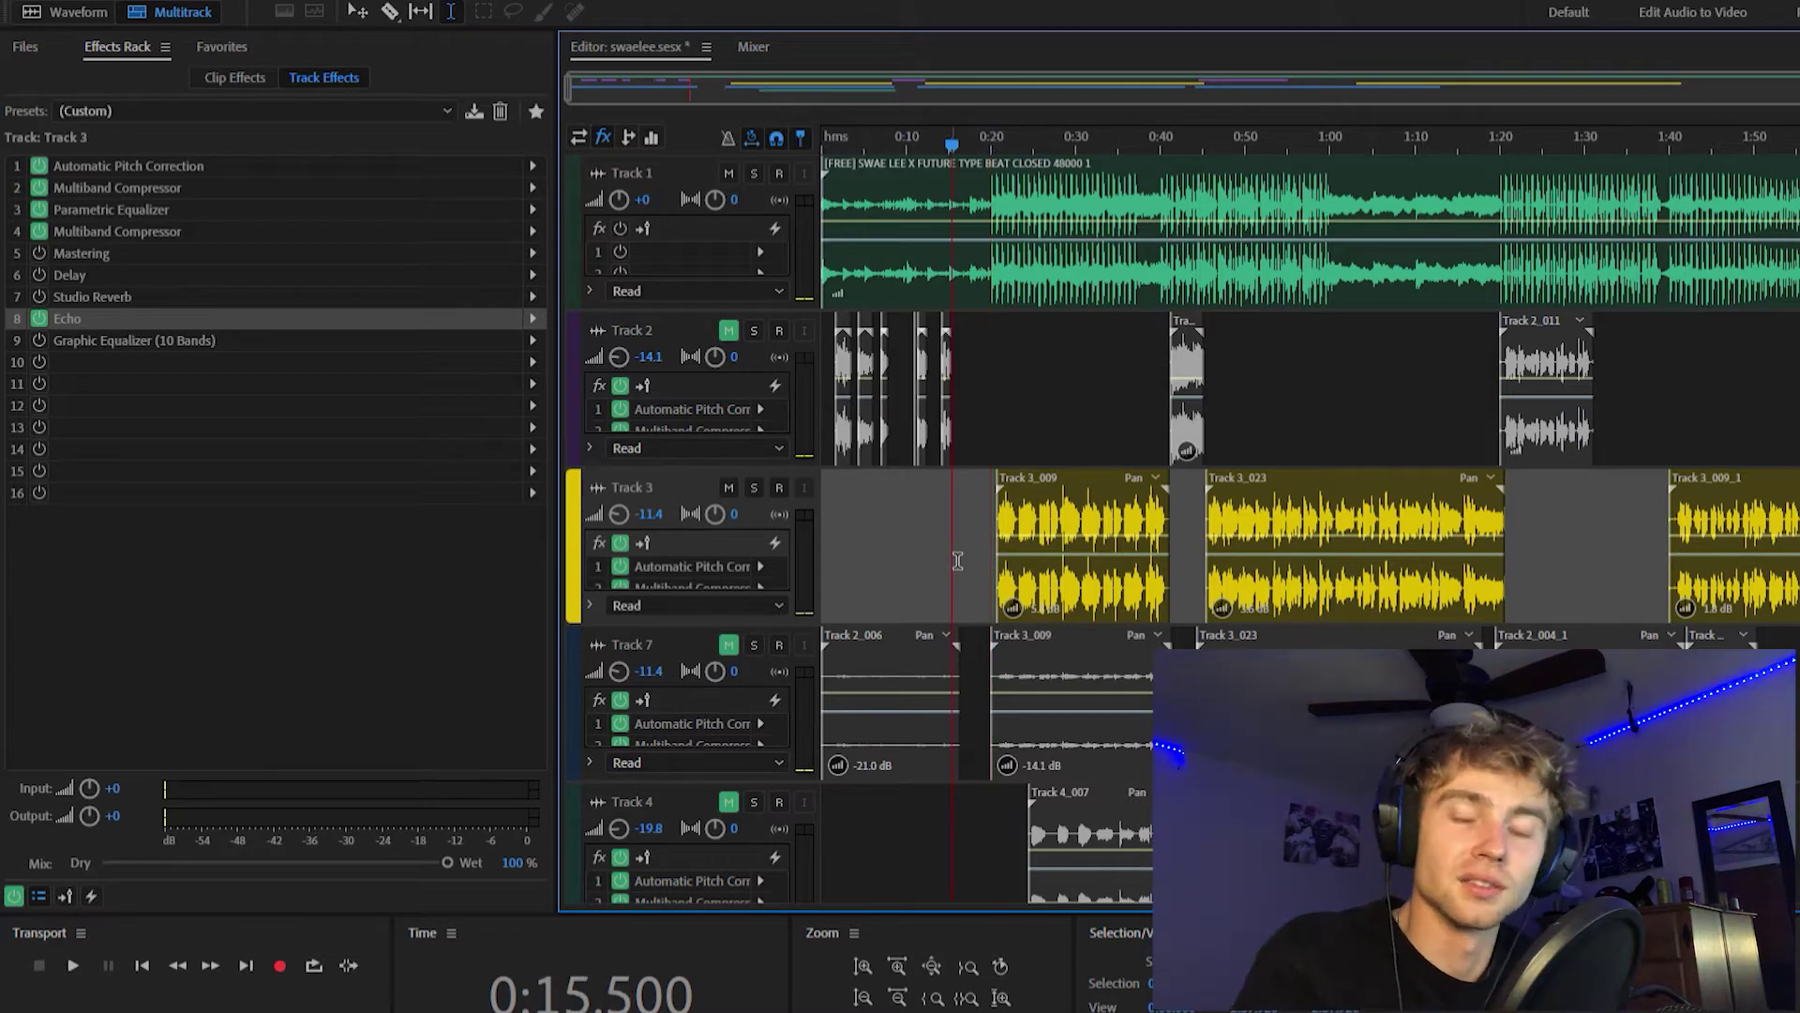
click(992, 452)
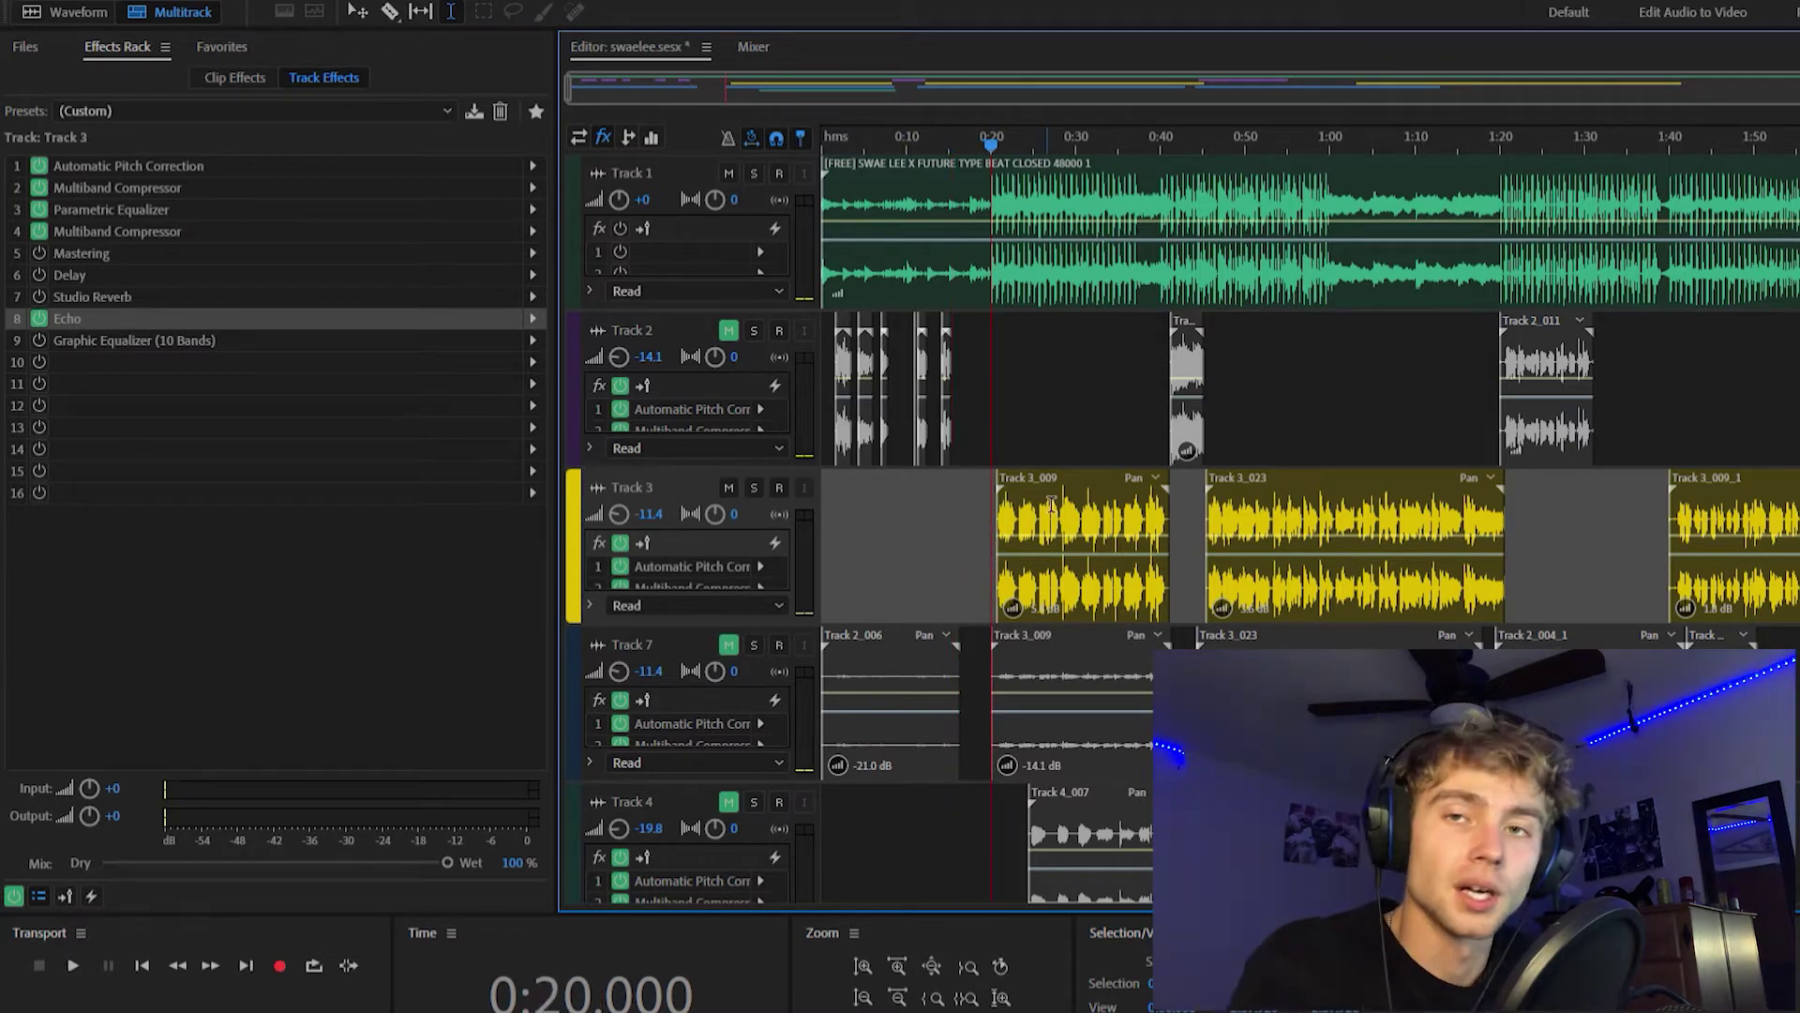
click(181, 167)
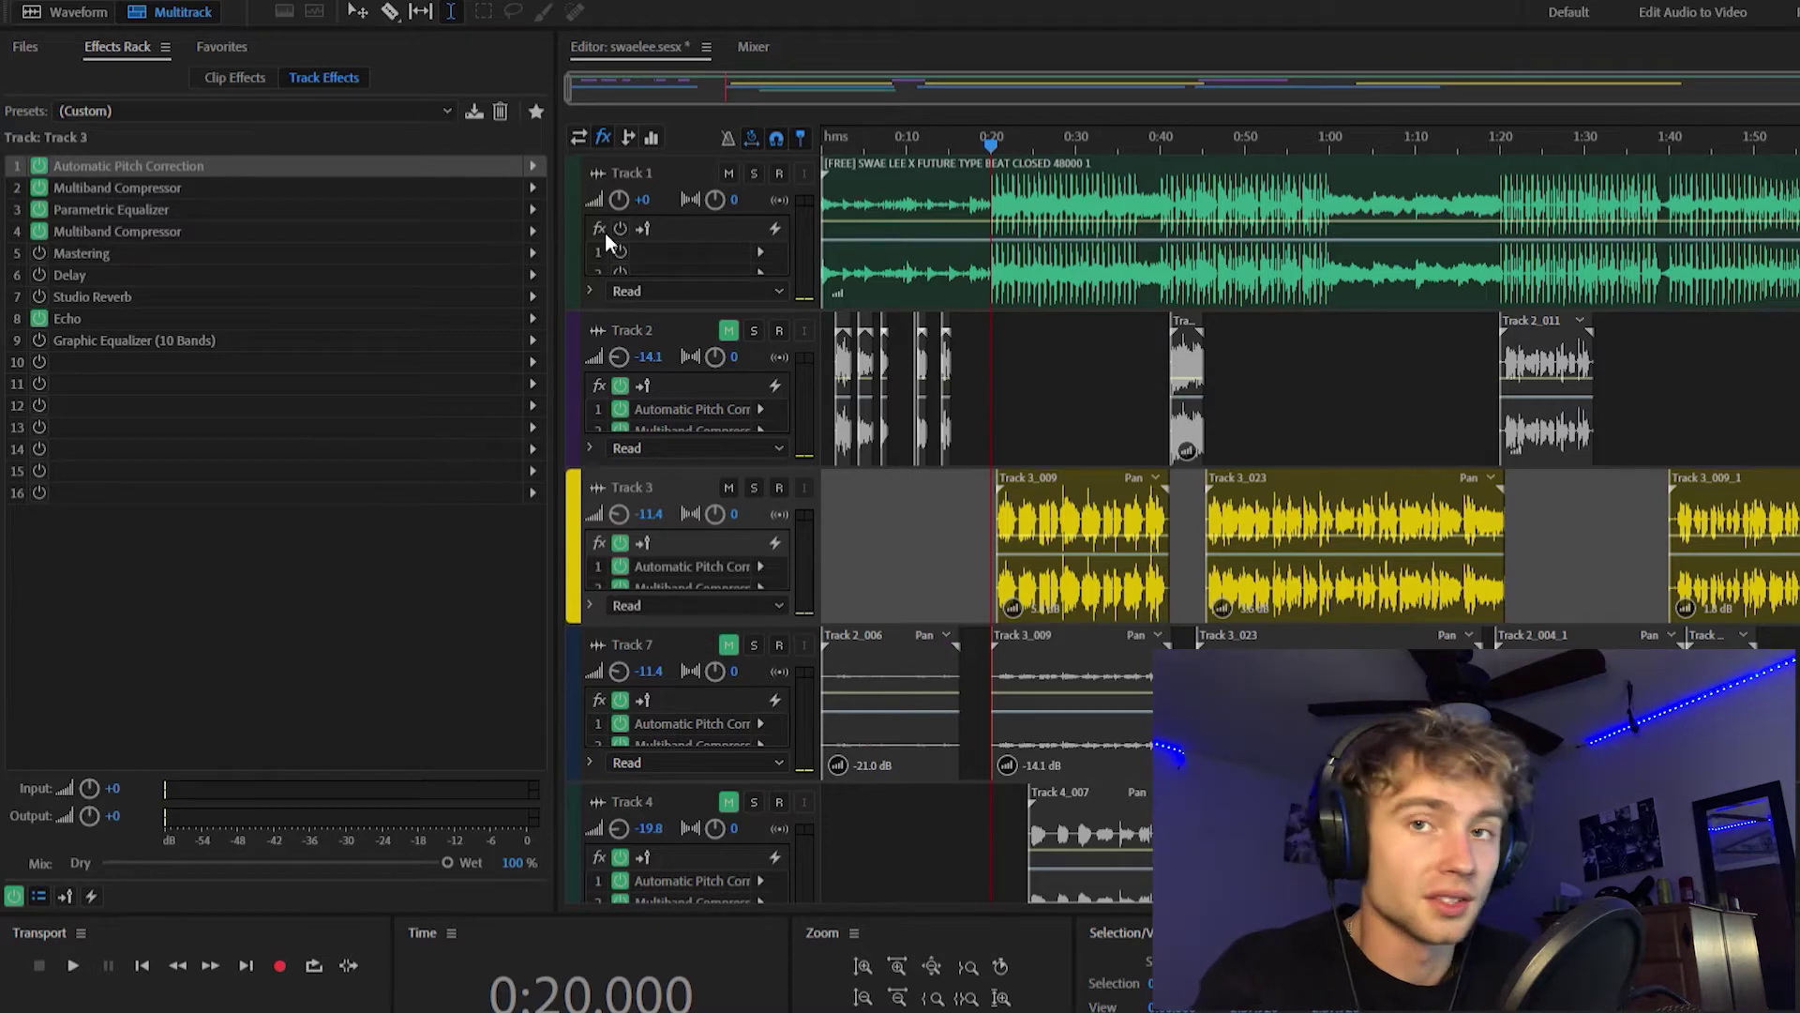
double_click(692, 409)
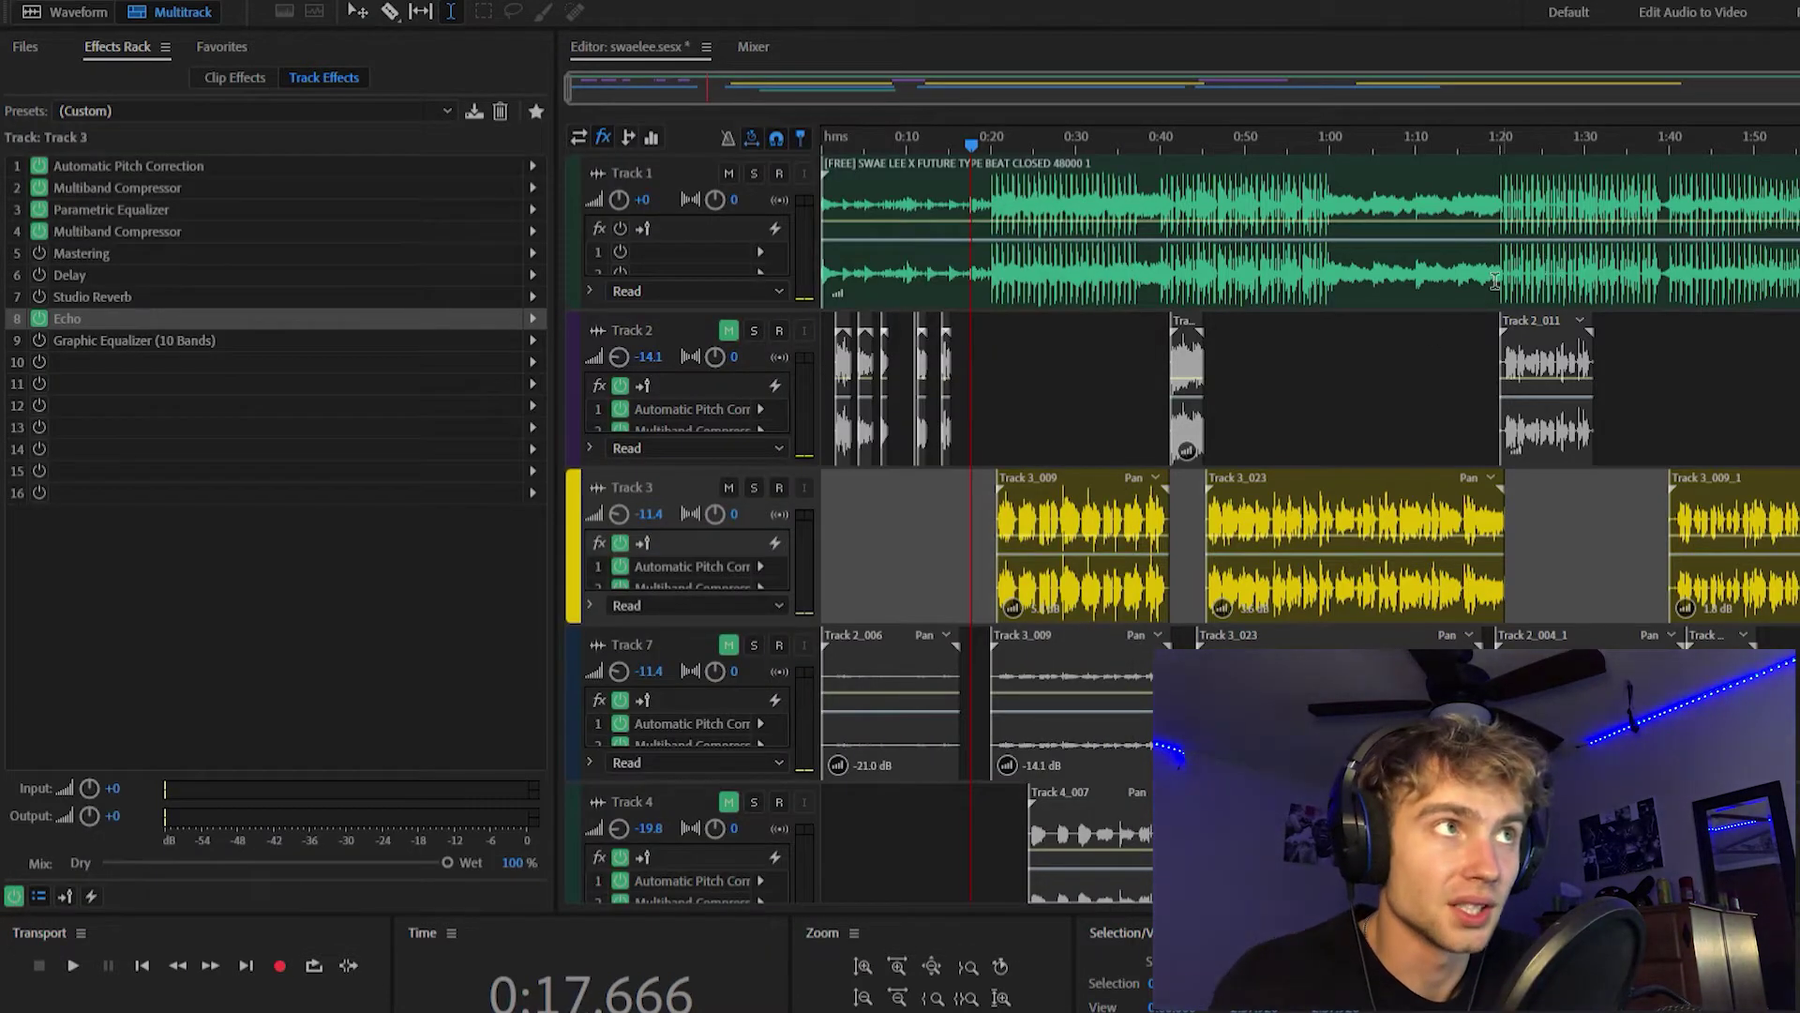
Review the Echo effect in the vocal chain from 0:10, then unmute the Track 2 vocal.
click(909, 513)
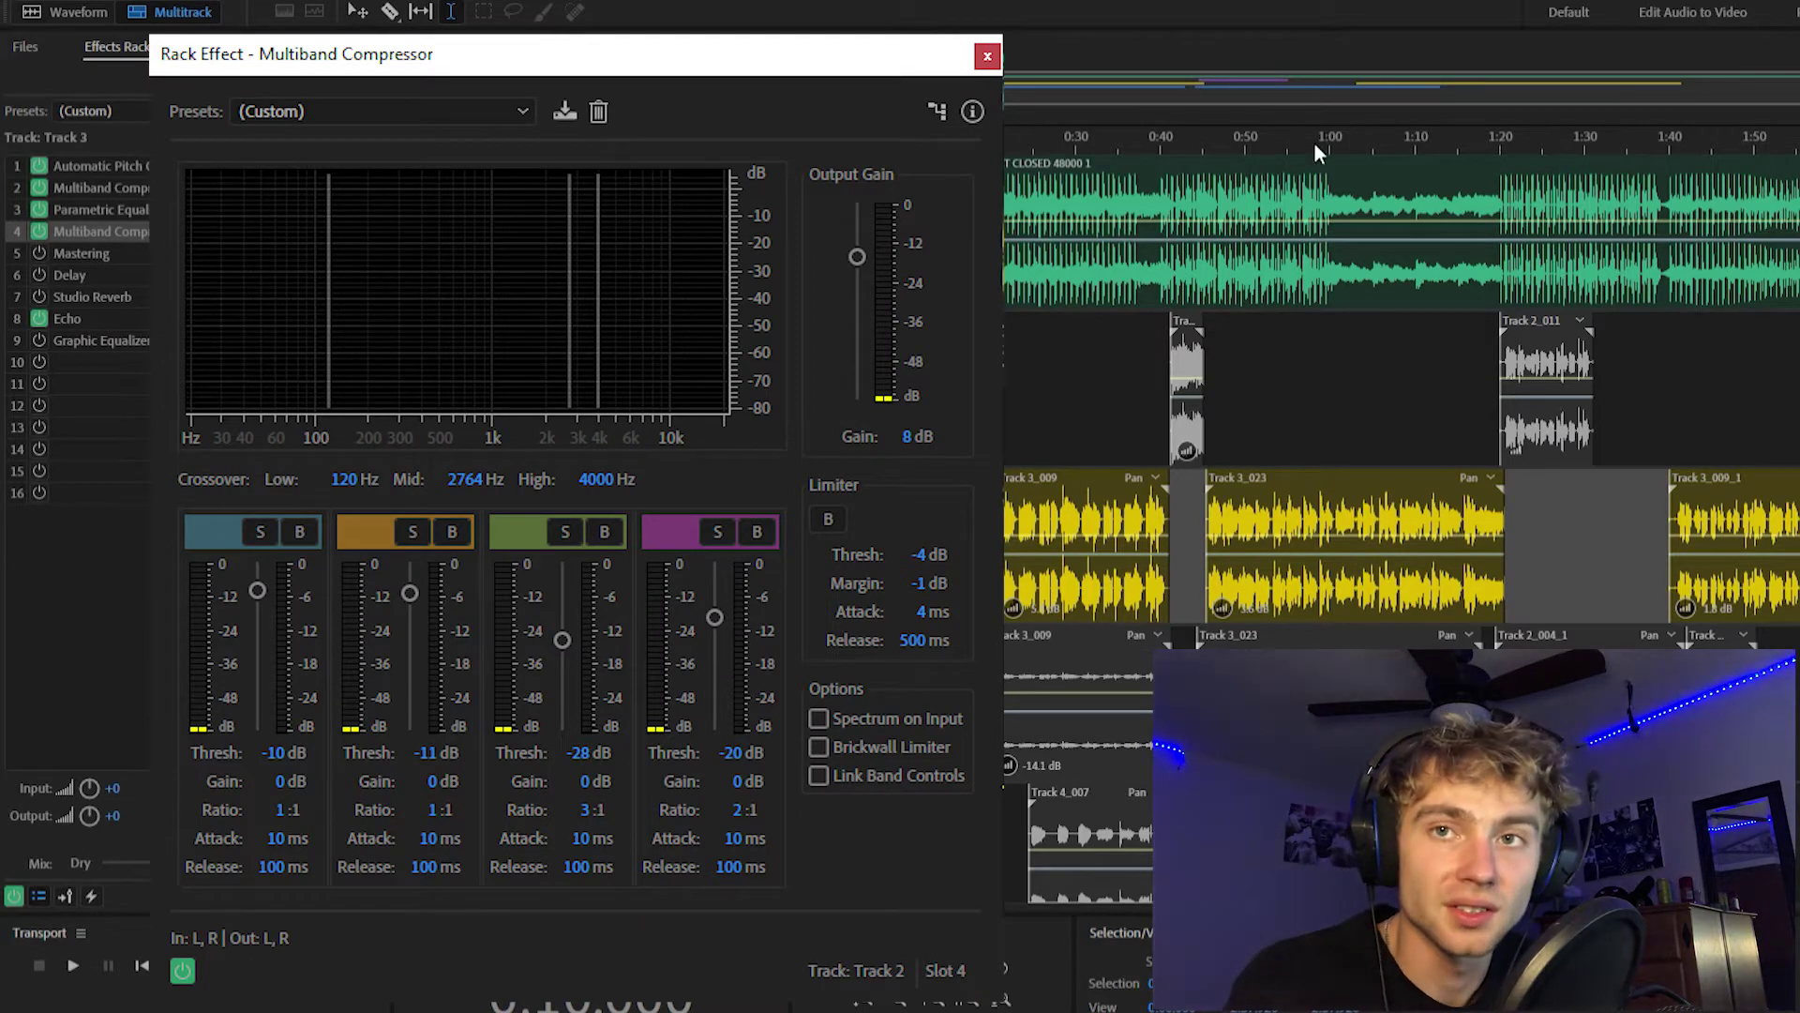
click(117, 326)
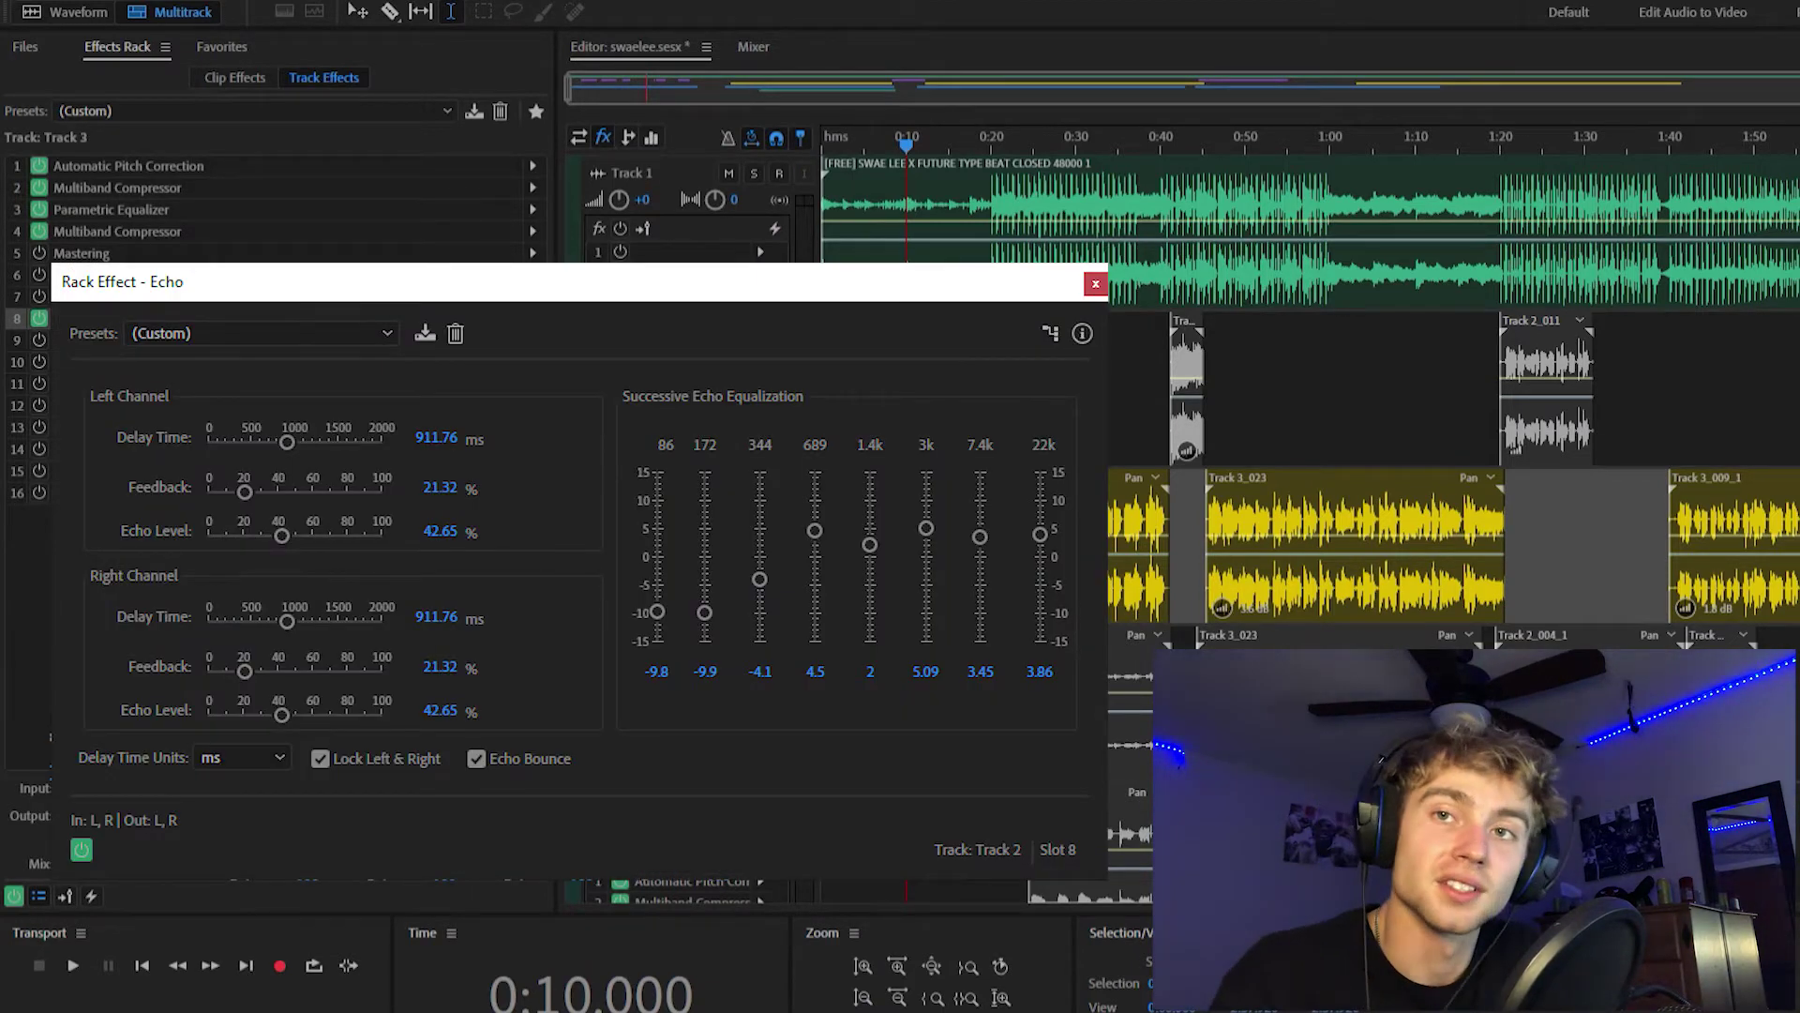
key(space)
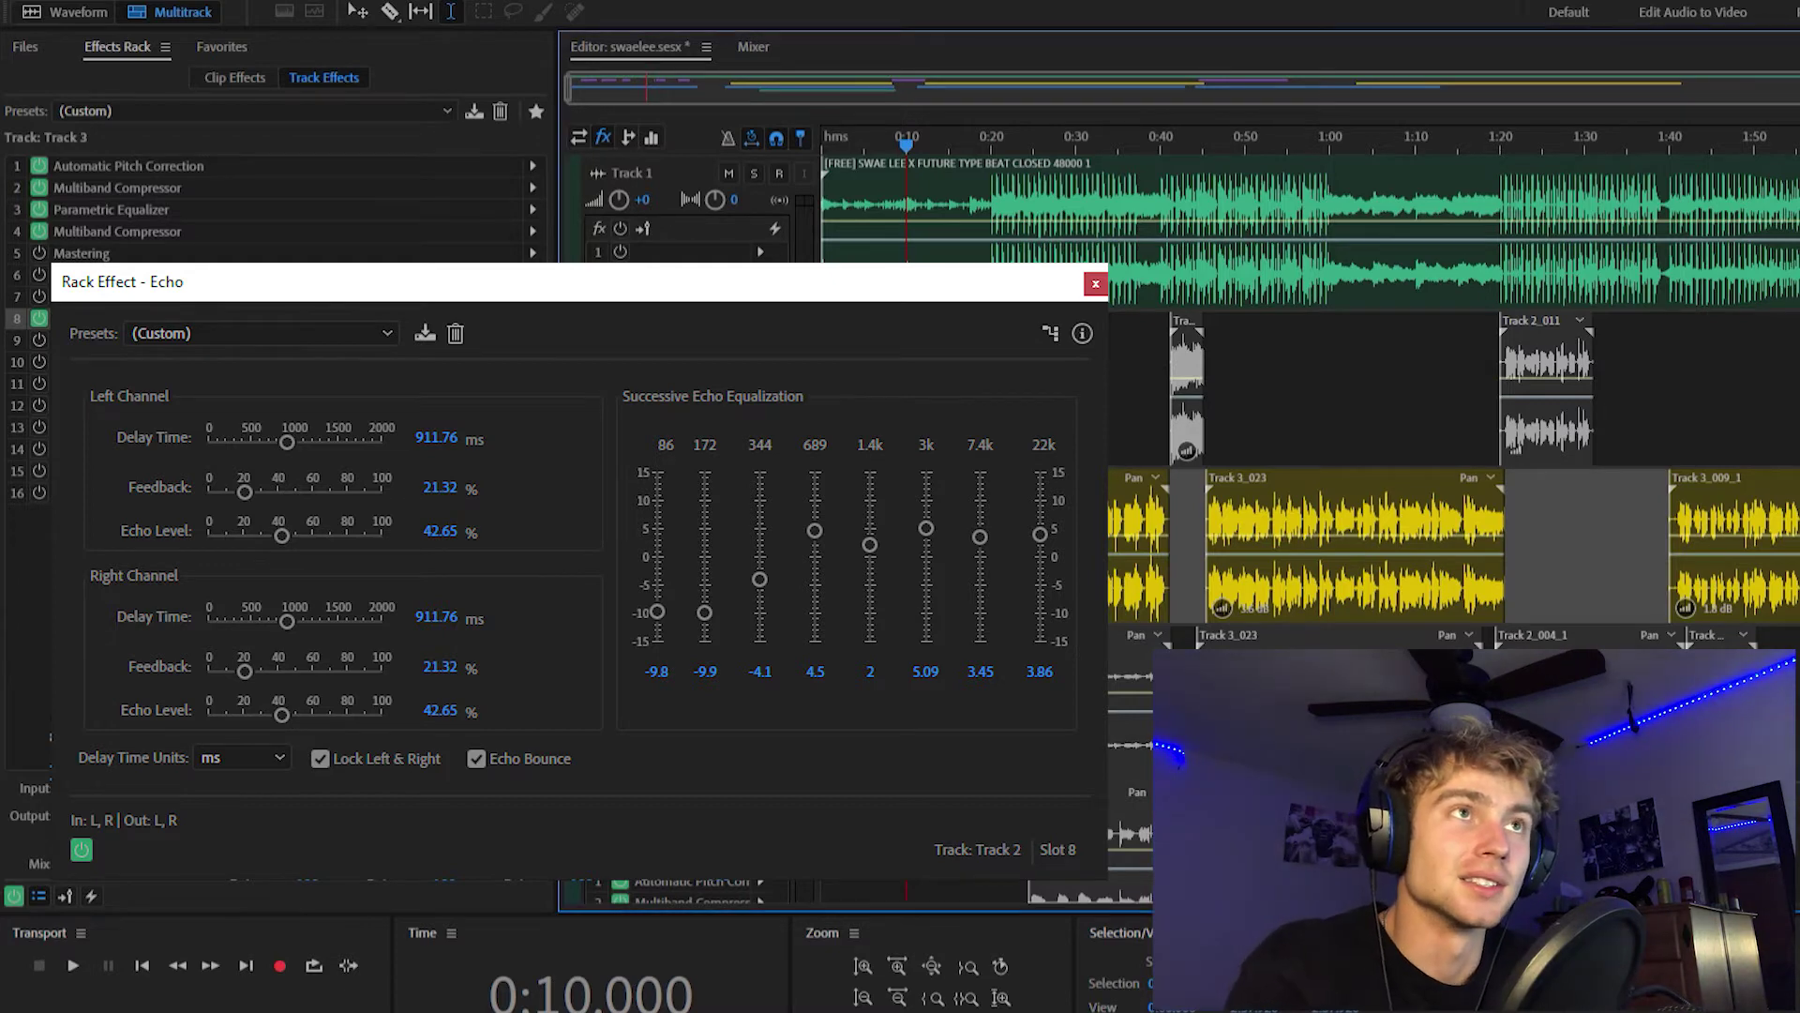
click(729, 330)
Close the Echo settings and unmute the doubled vocal on Track 7, moving playback to about 0:18.
click(1095, 283)
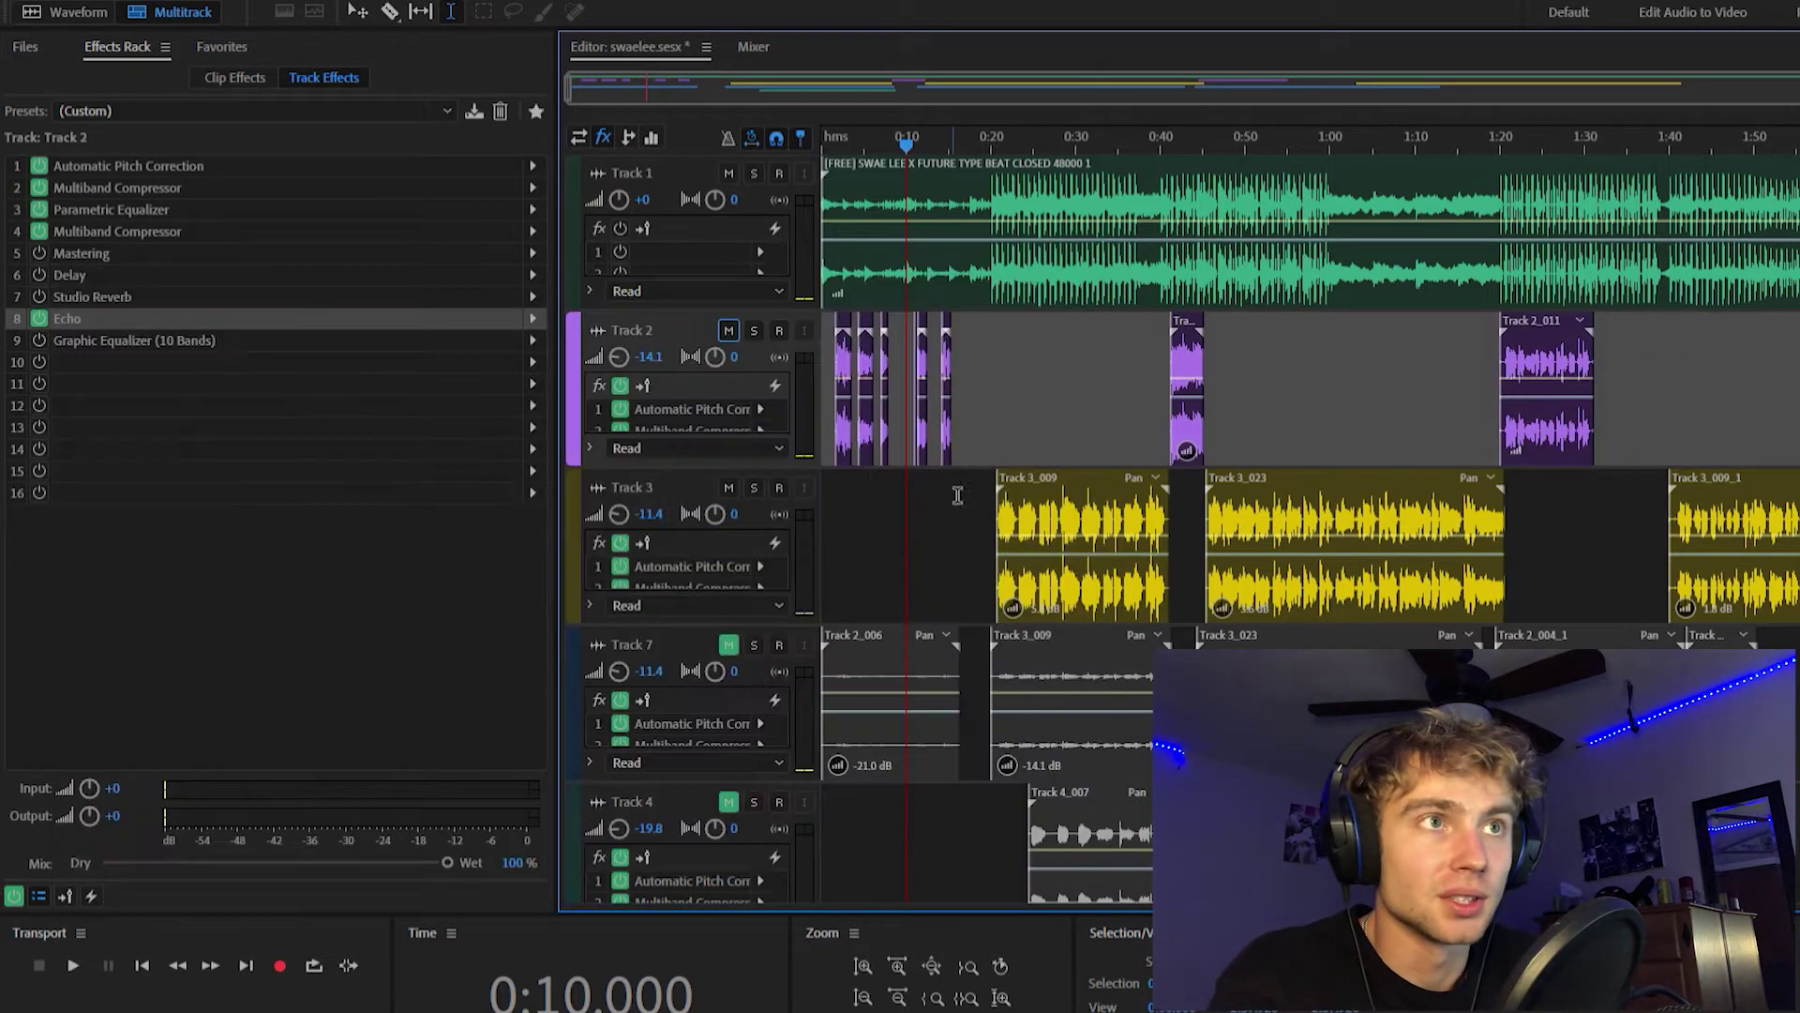
key(Home)
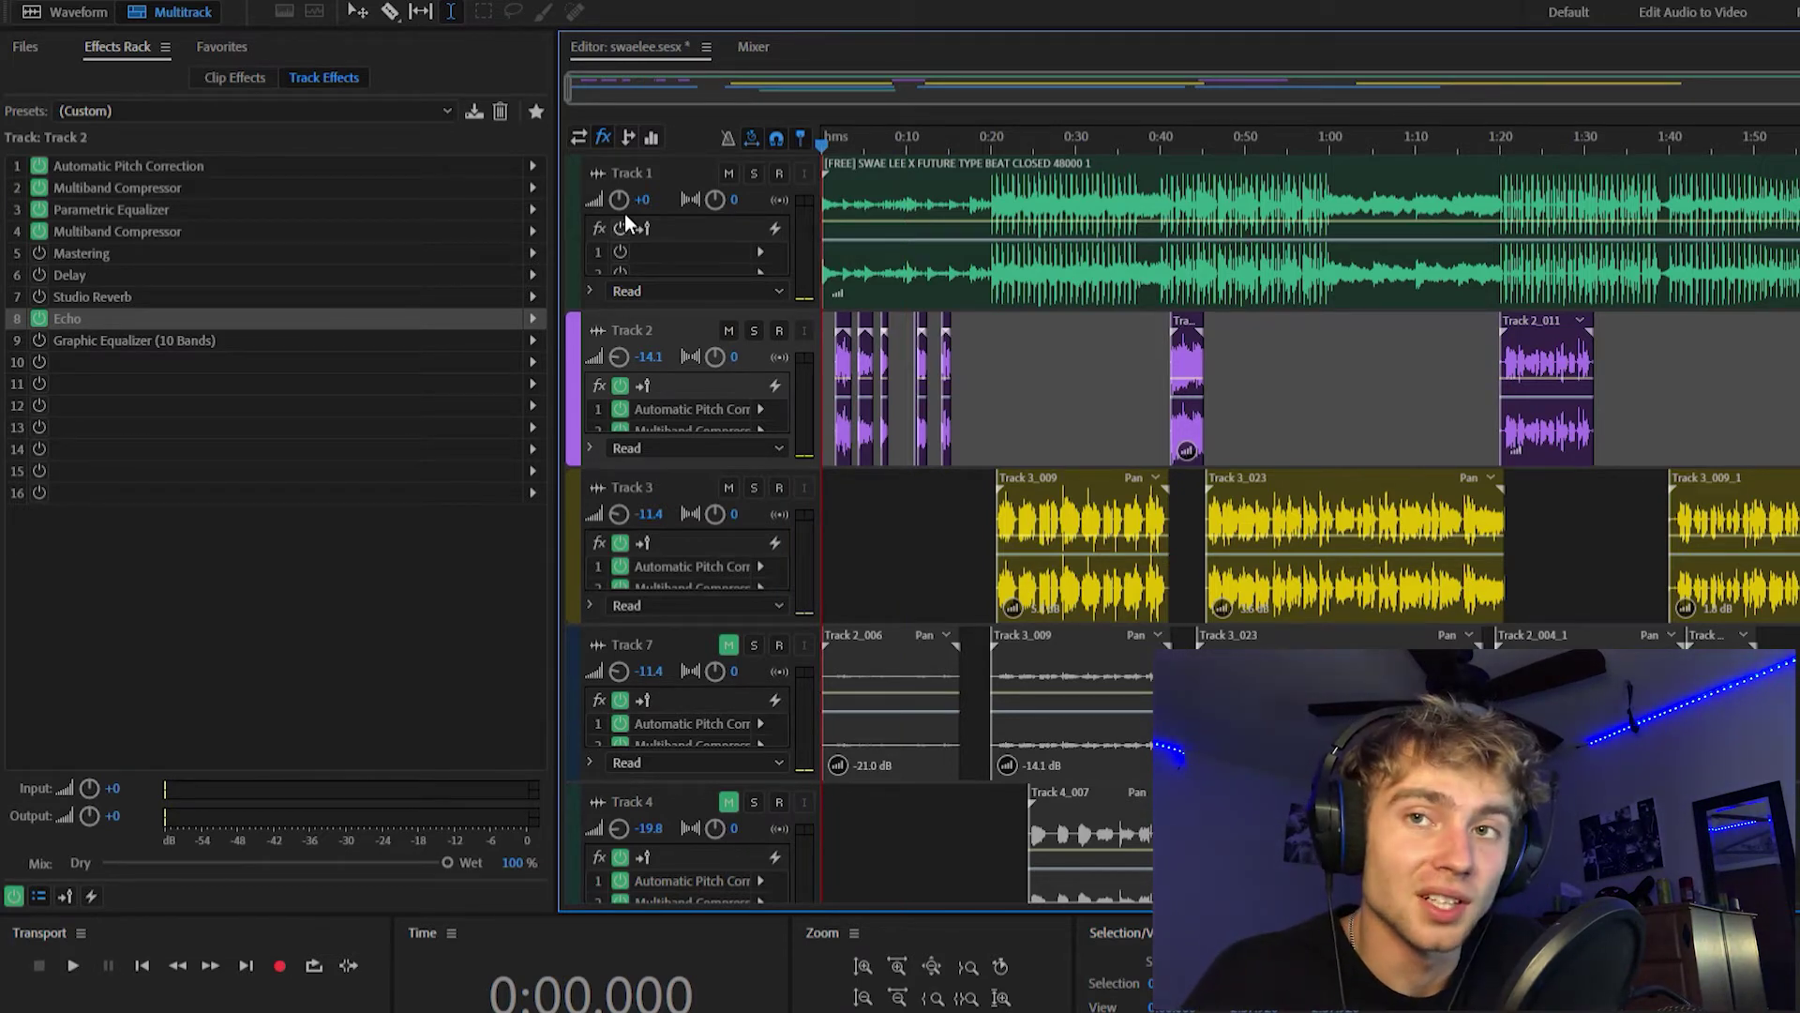
click(728, 644)
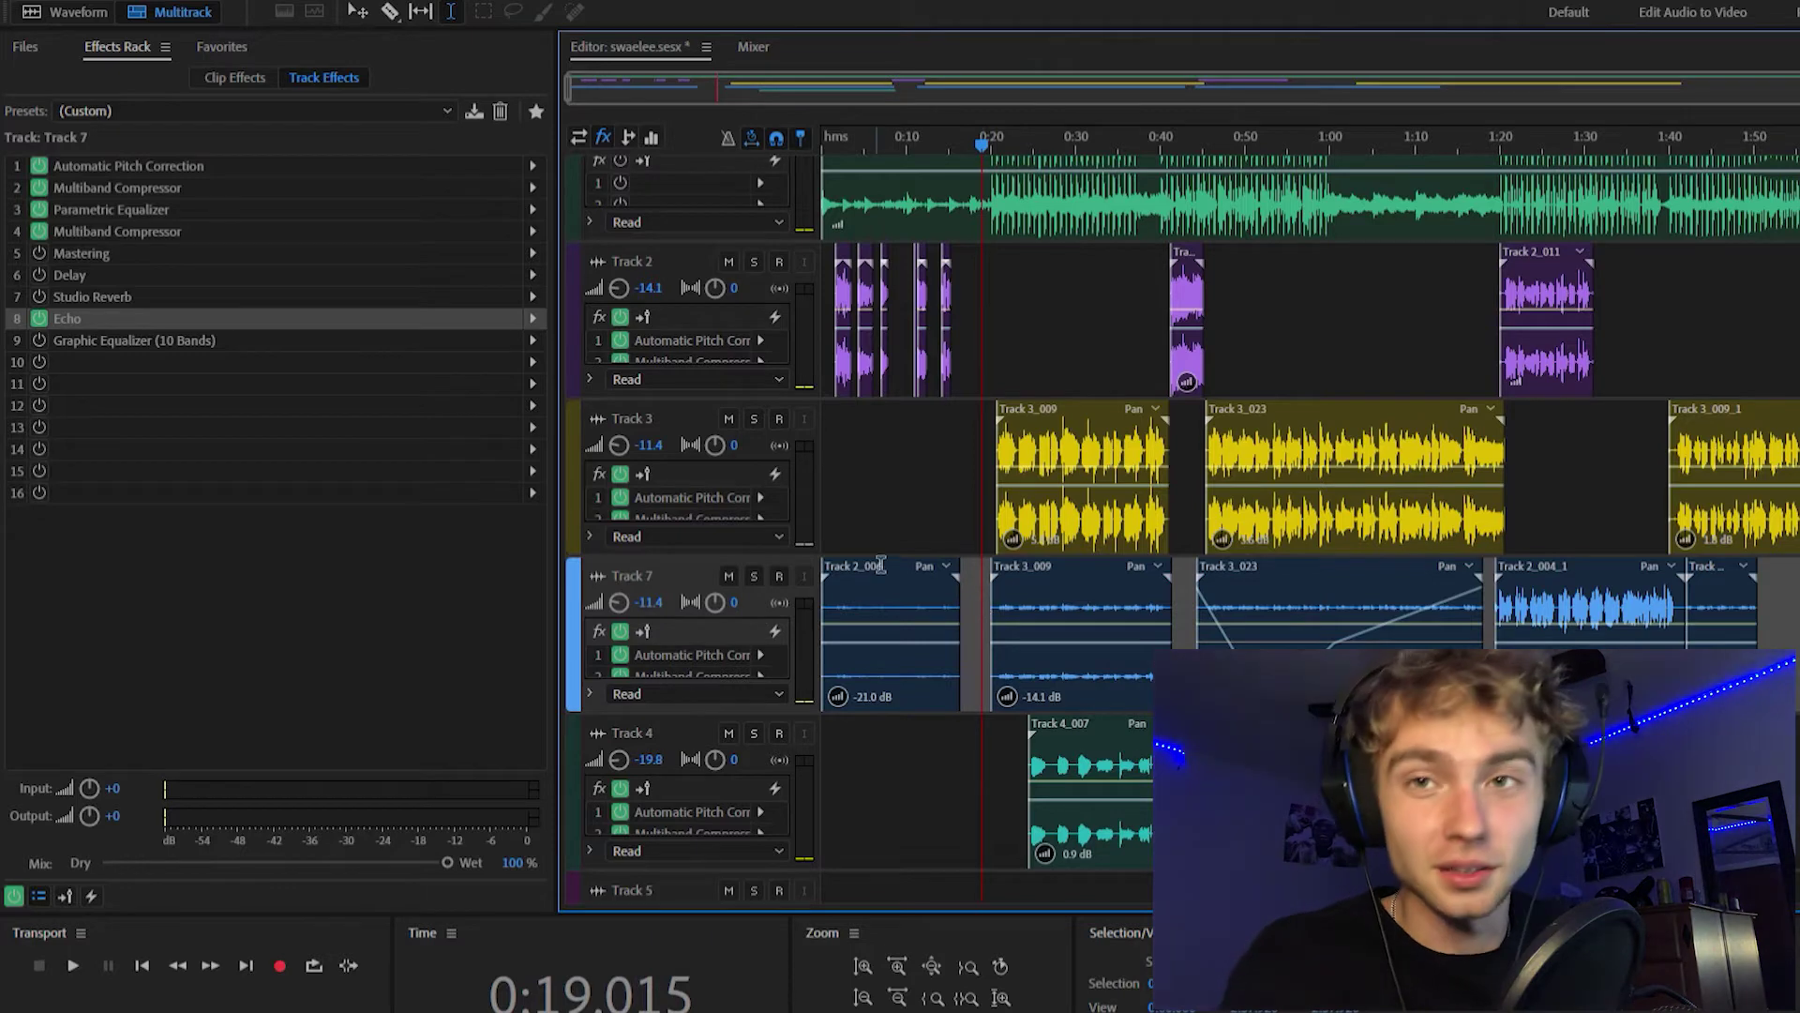
click(975, 591)
click(977, 632)
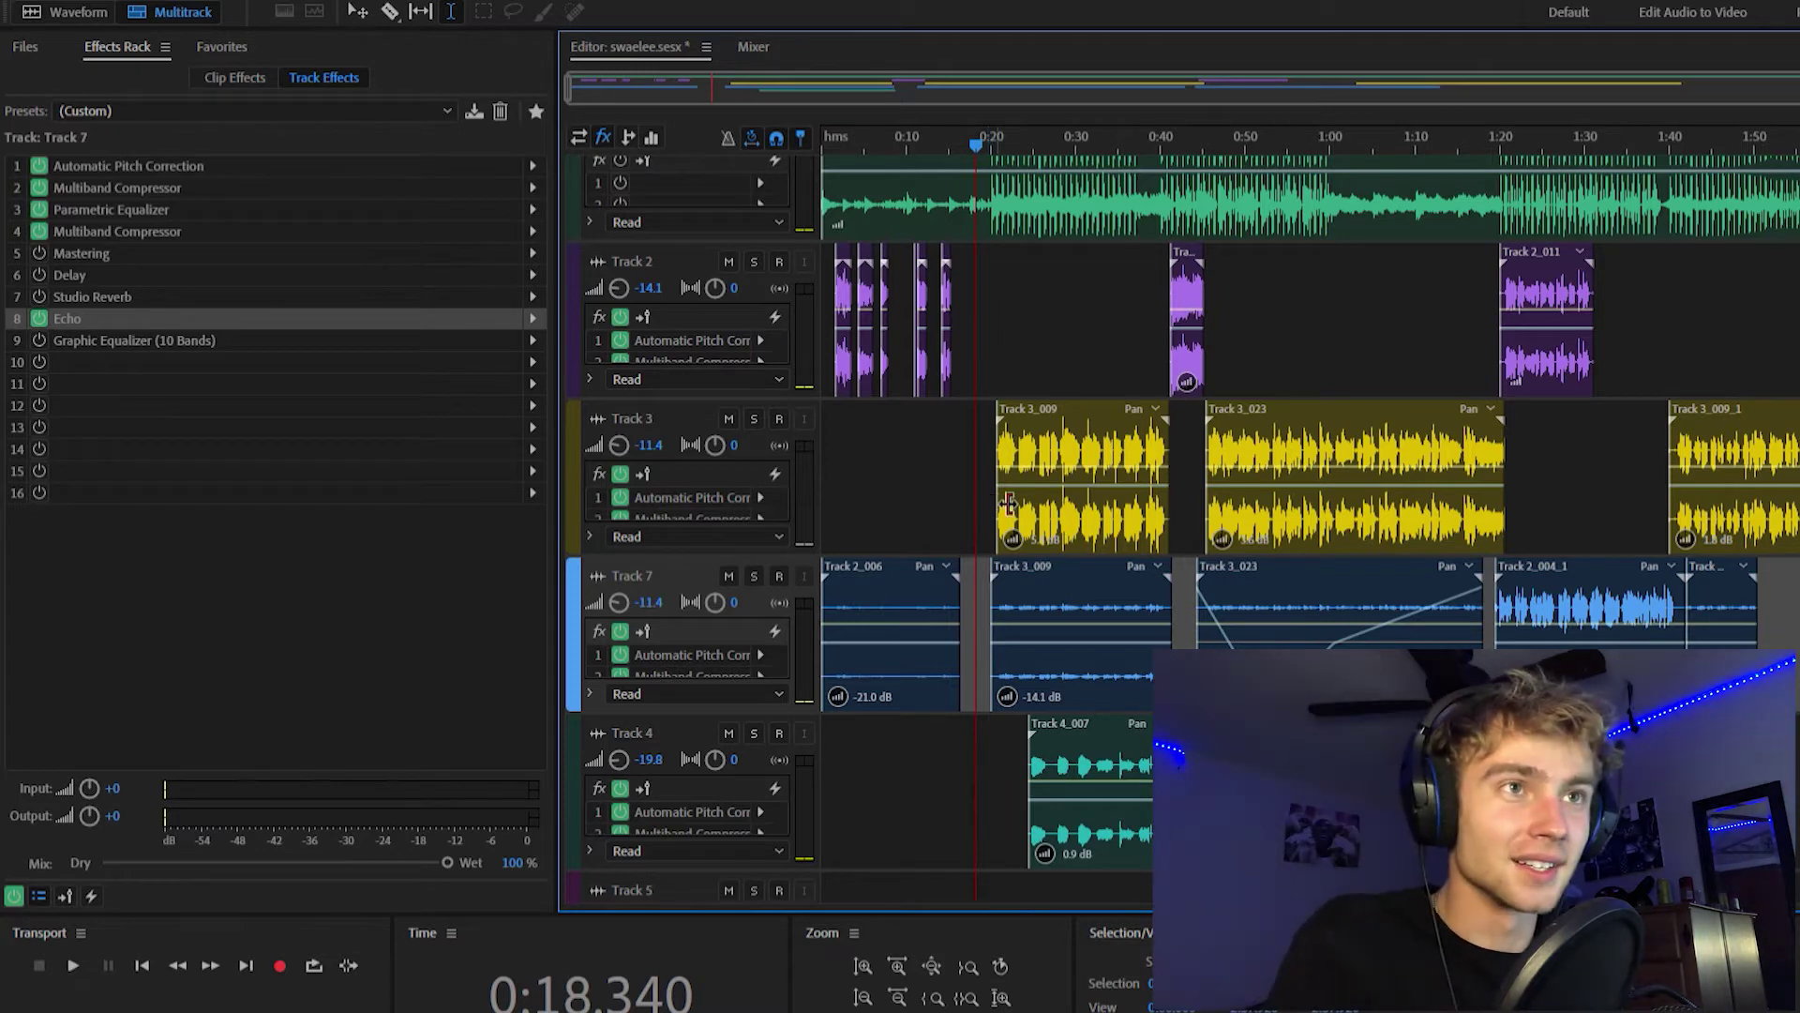
click(929, 470)
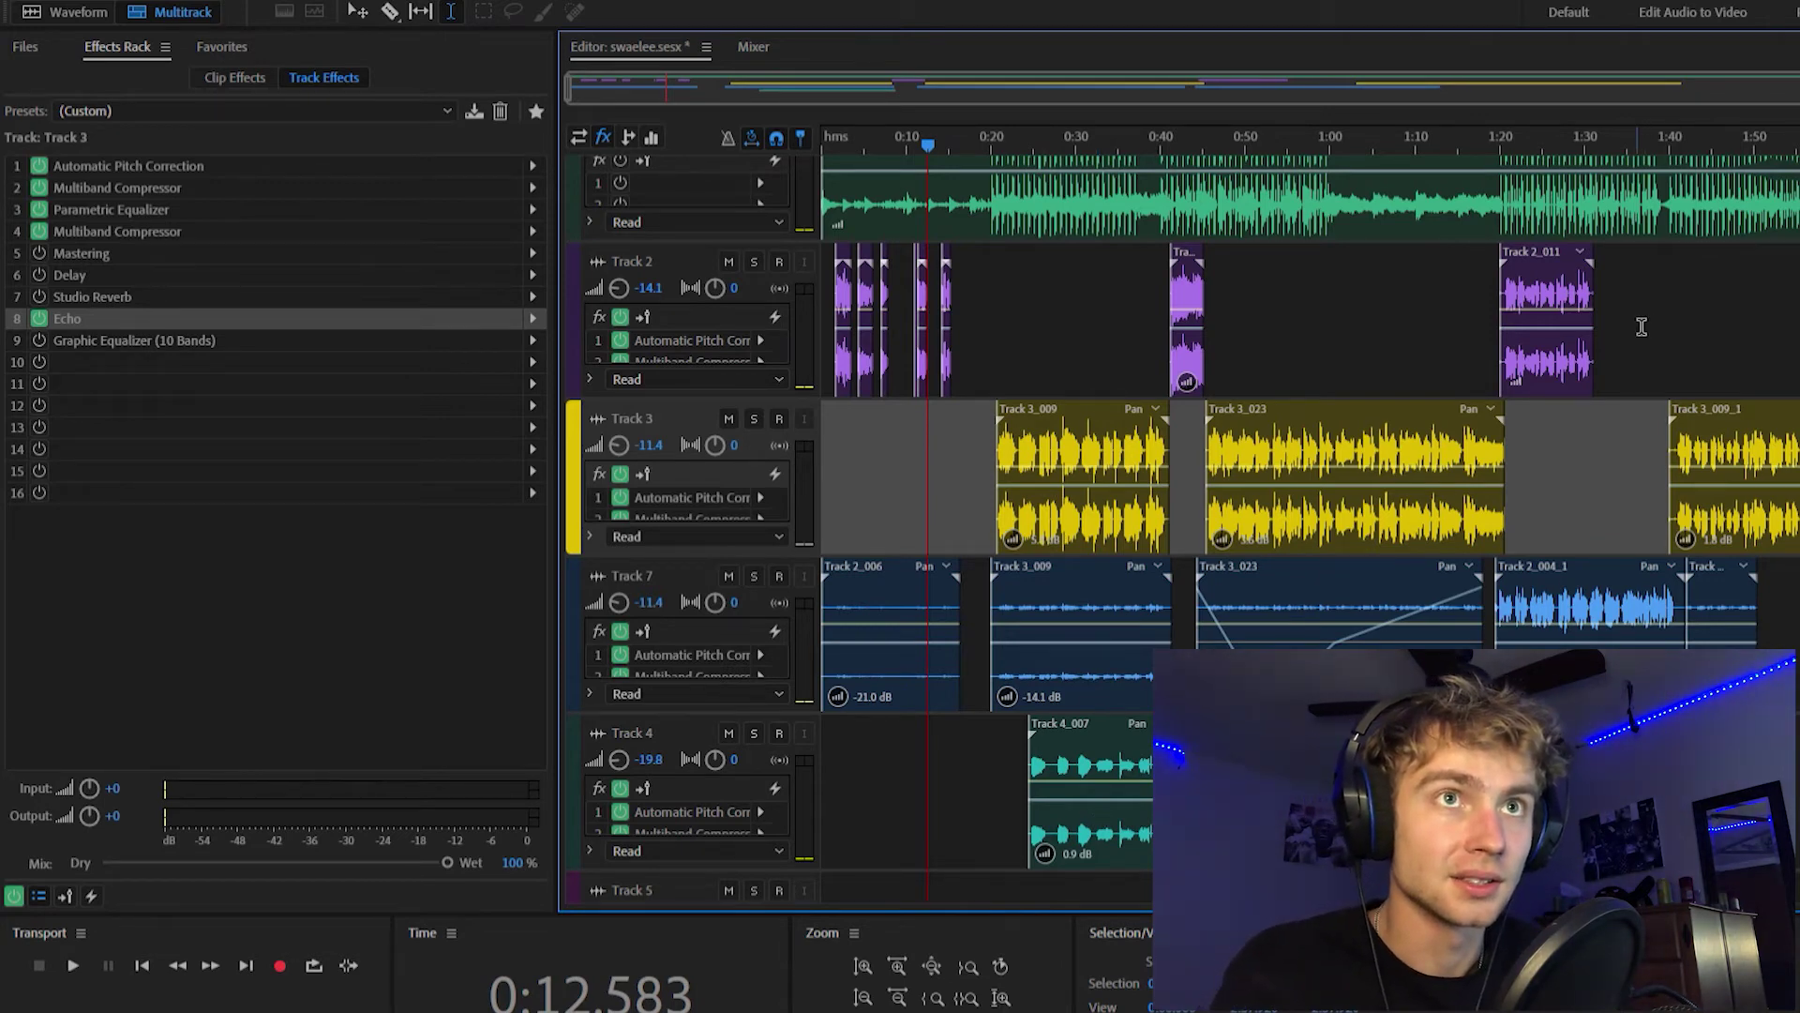
drag(1639, 327, 1486, 324)
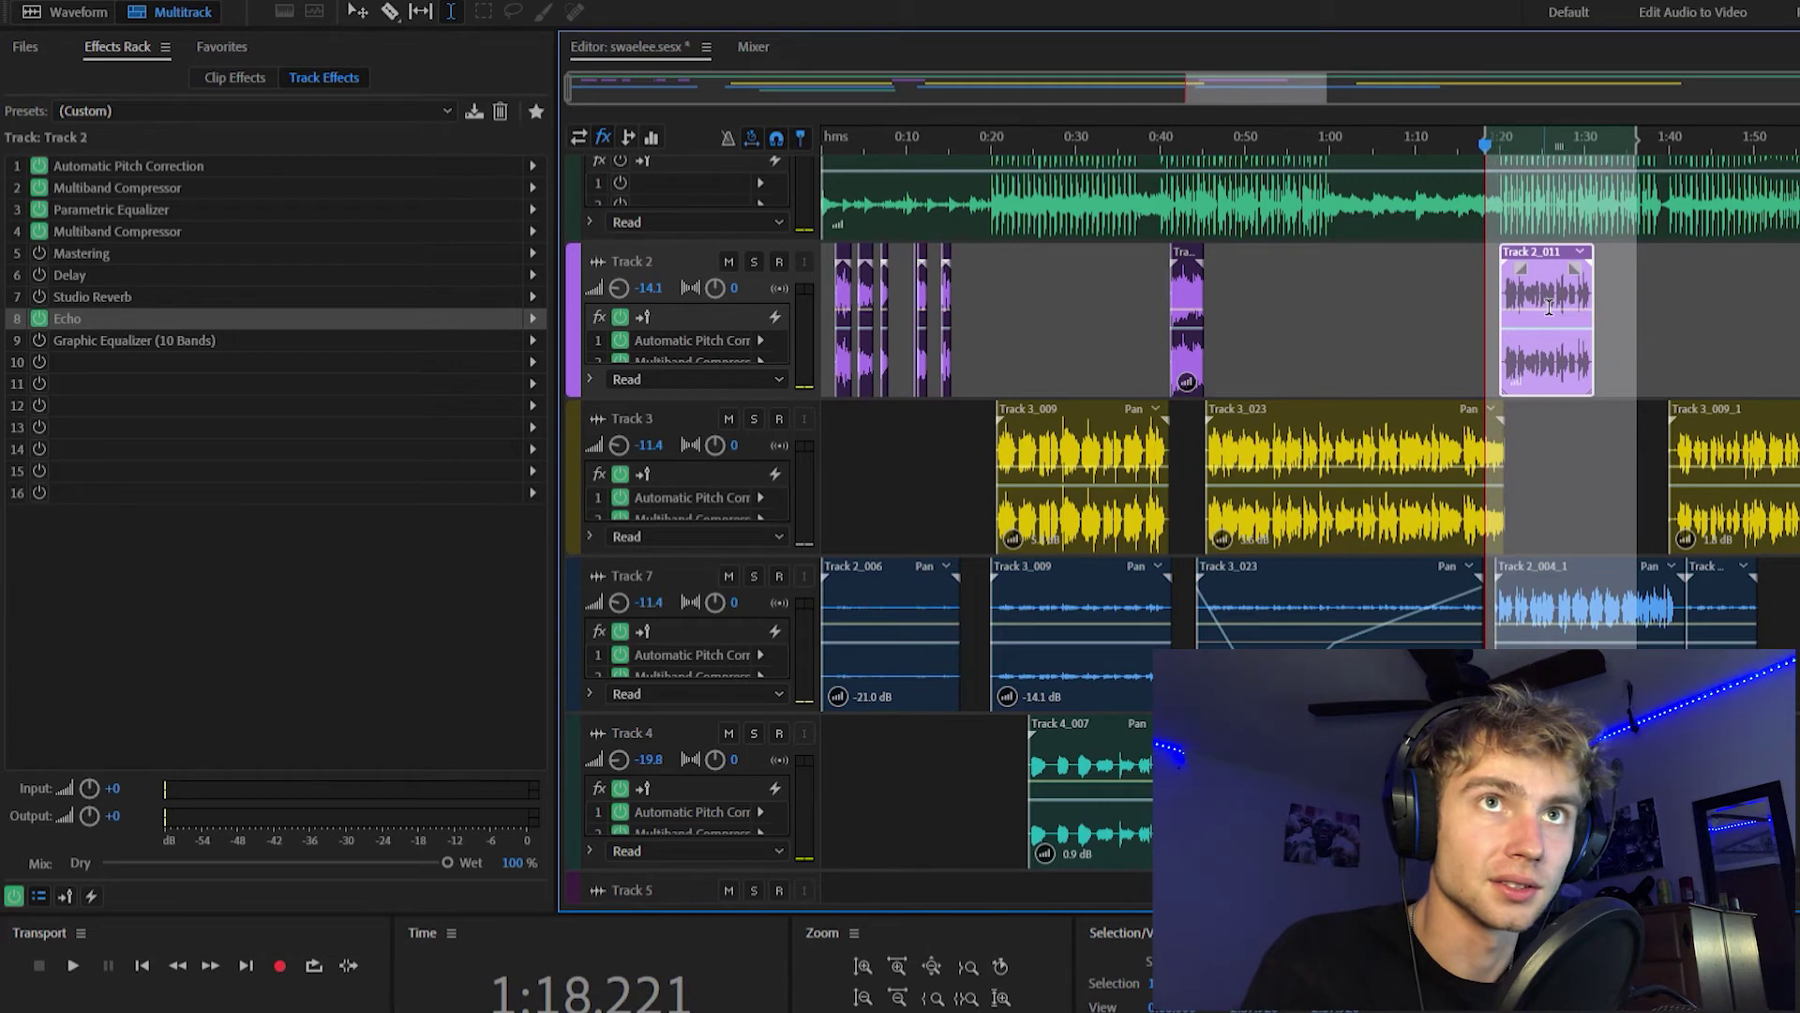
click(1513, 783)
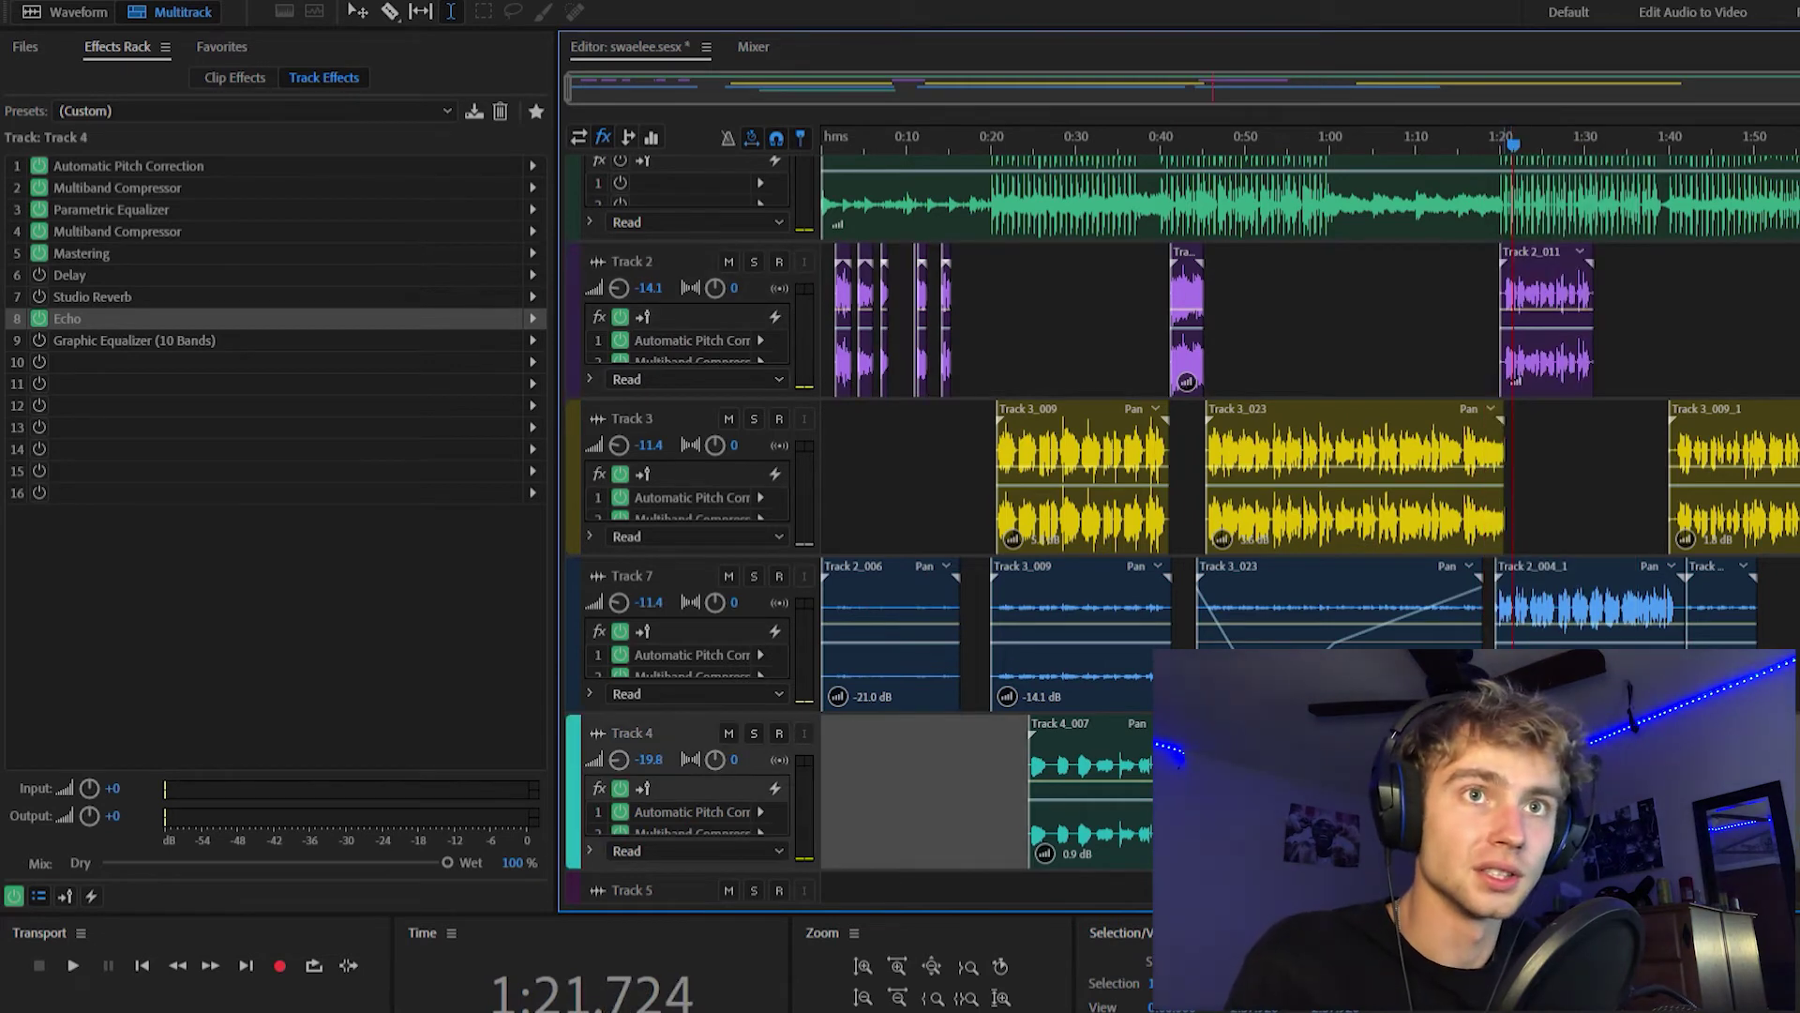
click(1505, 783)
drag(1550, 724, 1544, 723)
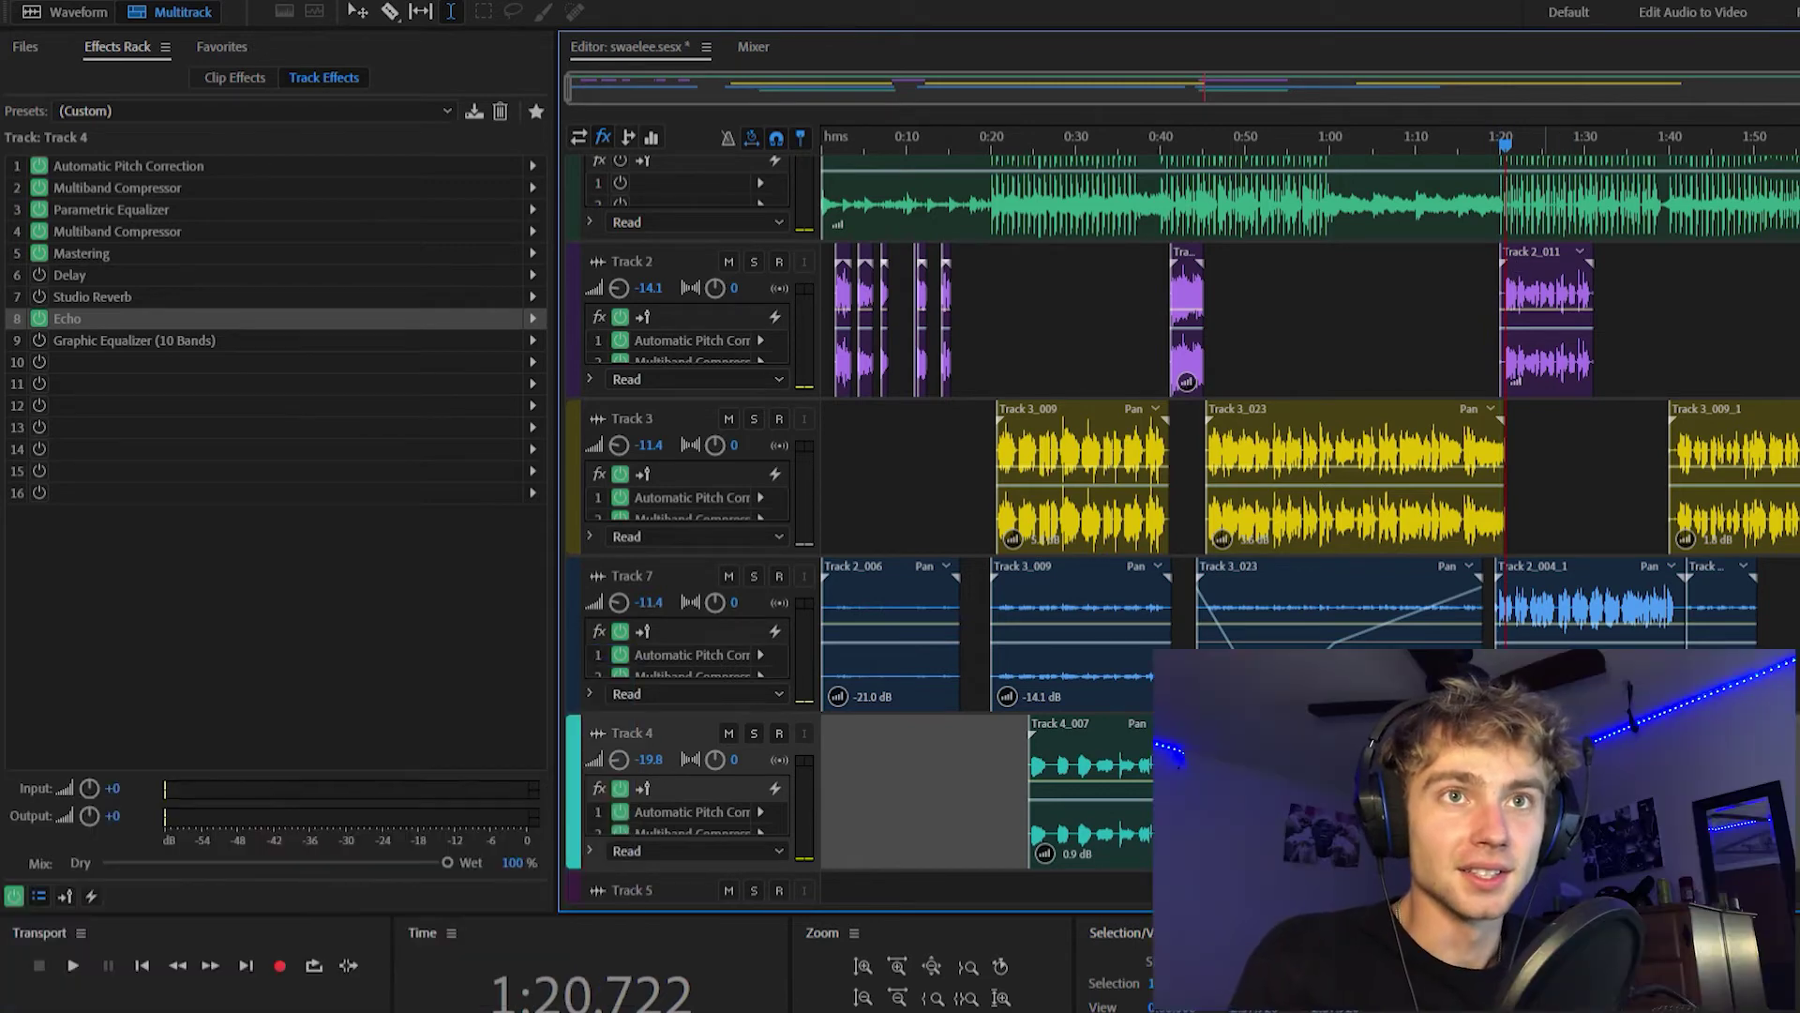
click(1557, 783)
key(Delete)
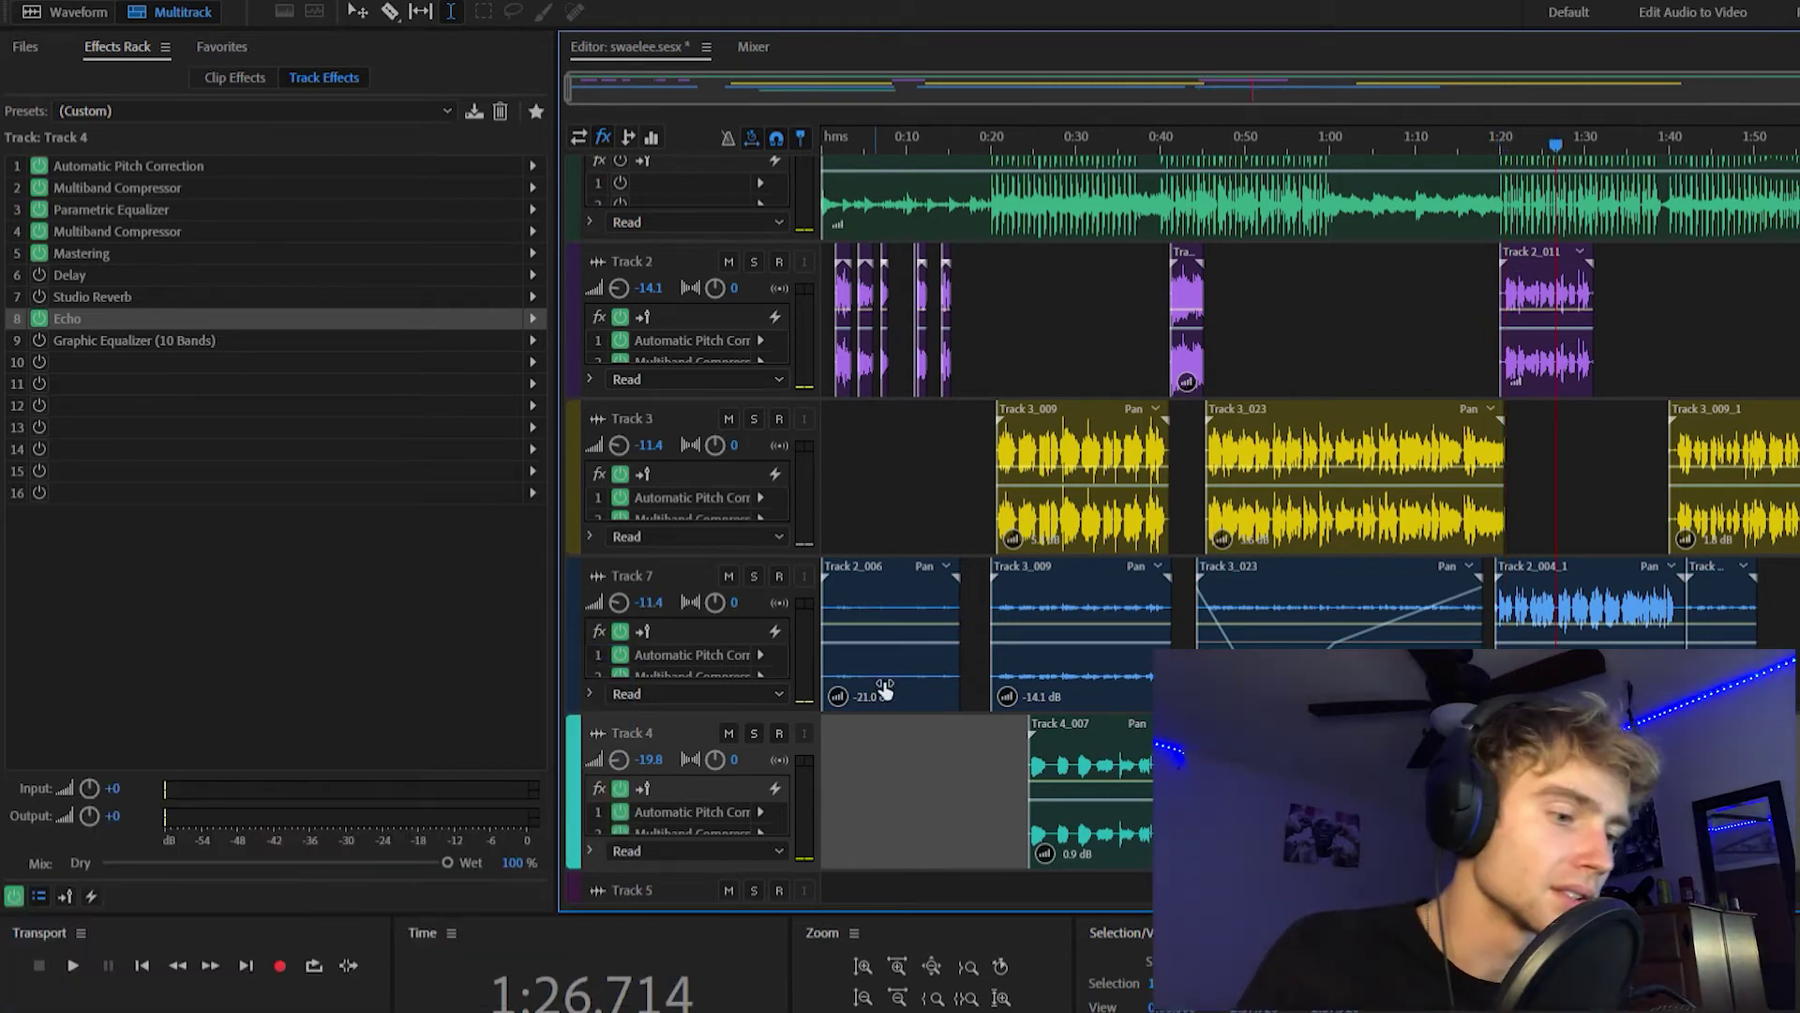
Review Track 7's Automatic Pitch Correction and second Multiband Compressor settings.
key(Home)
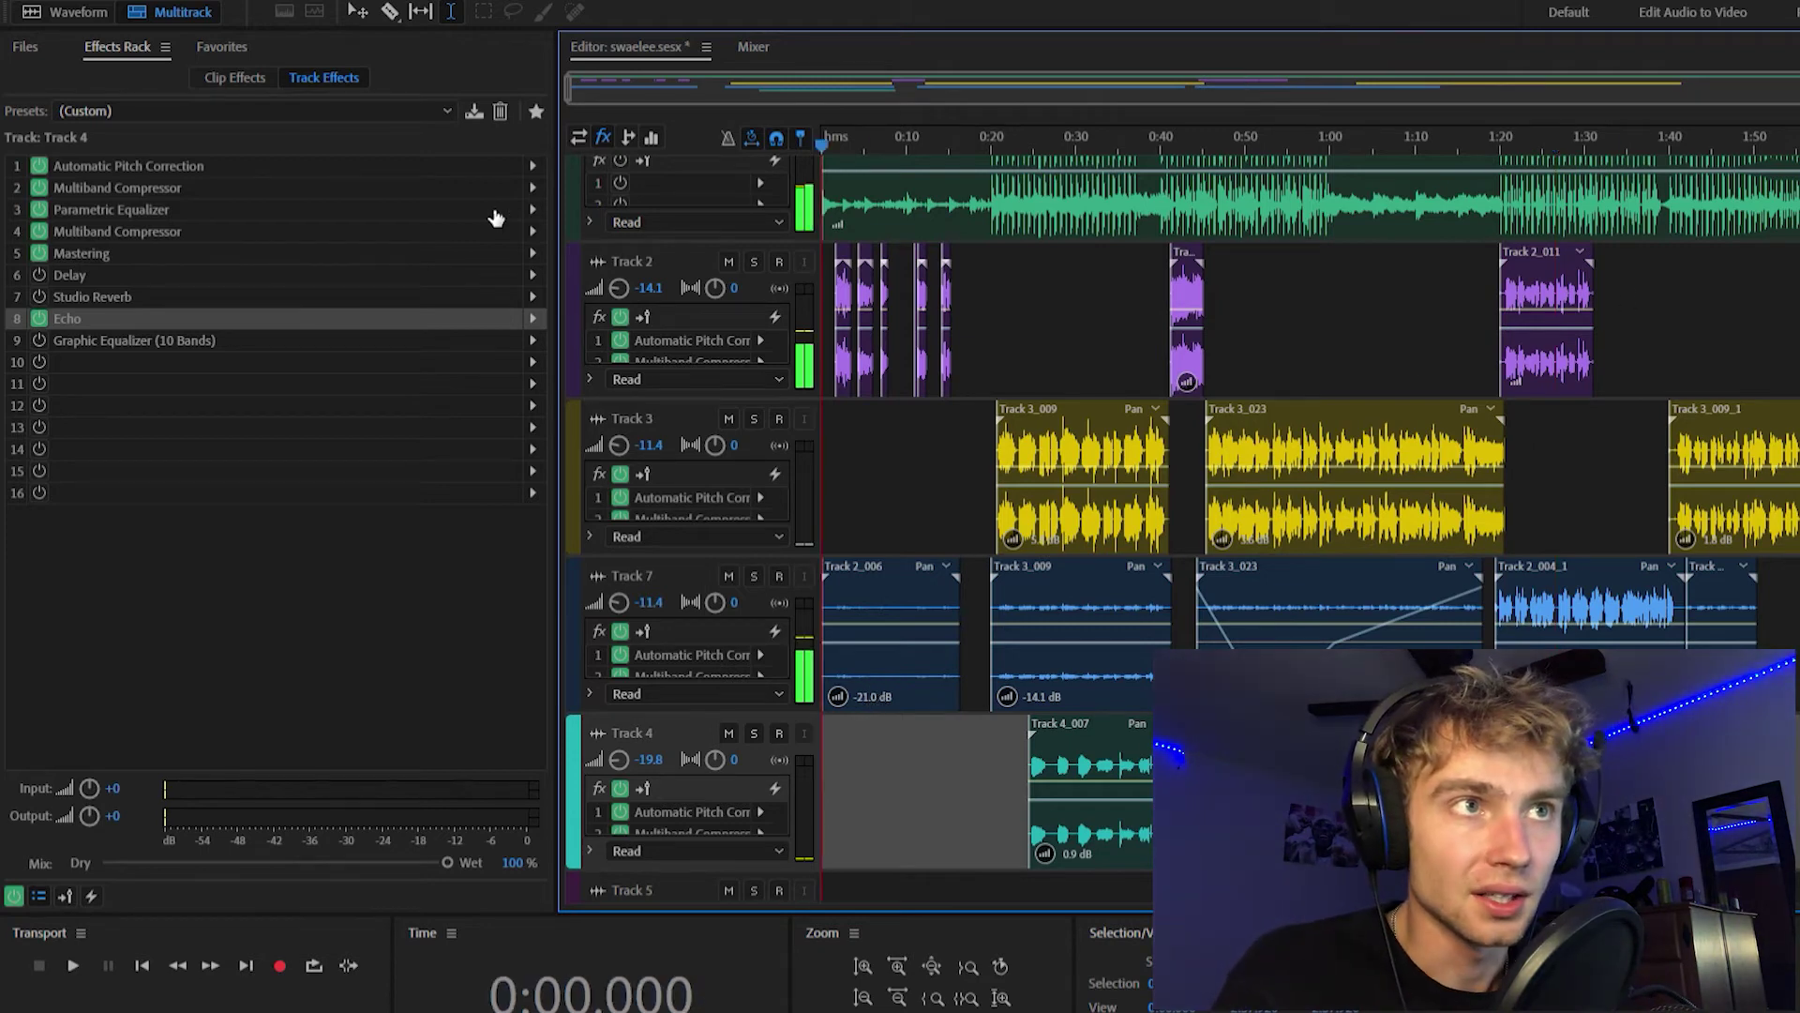
click(854, 572)
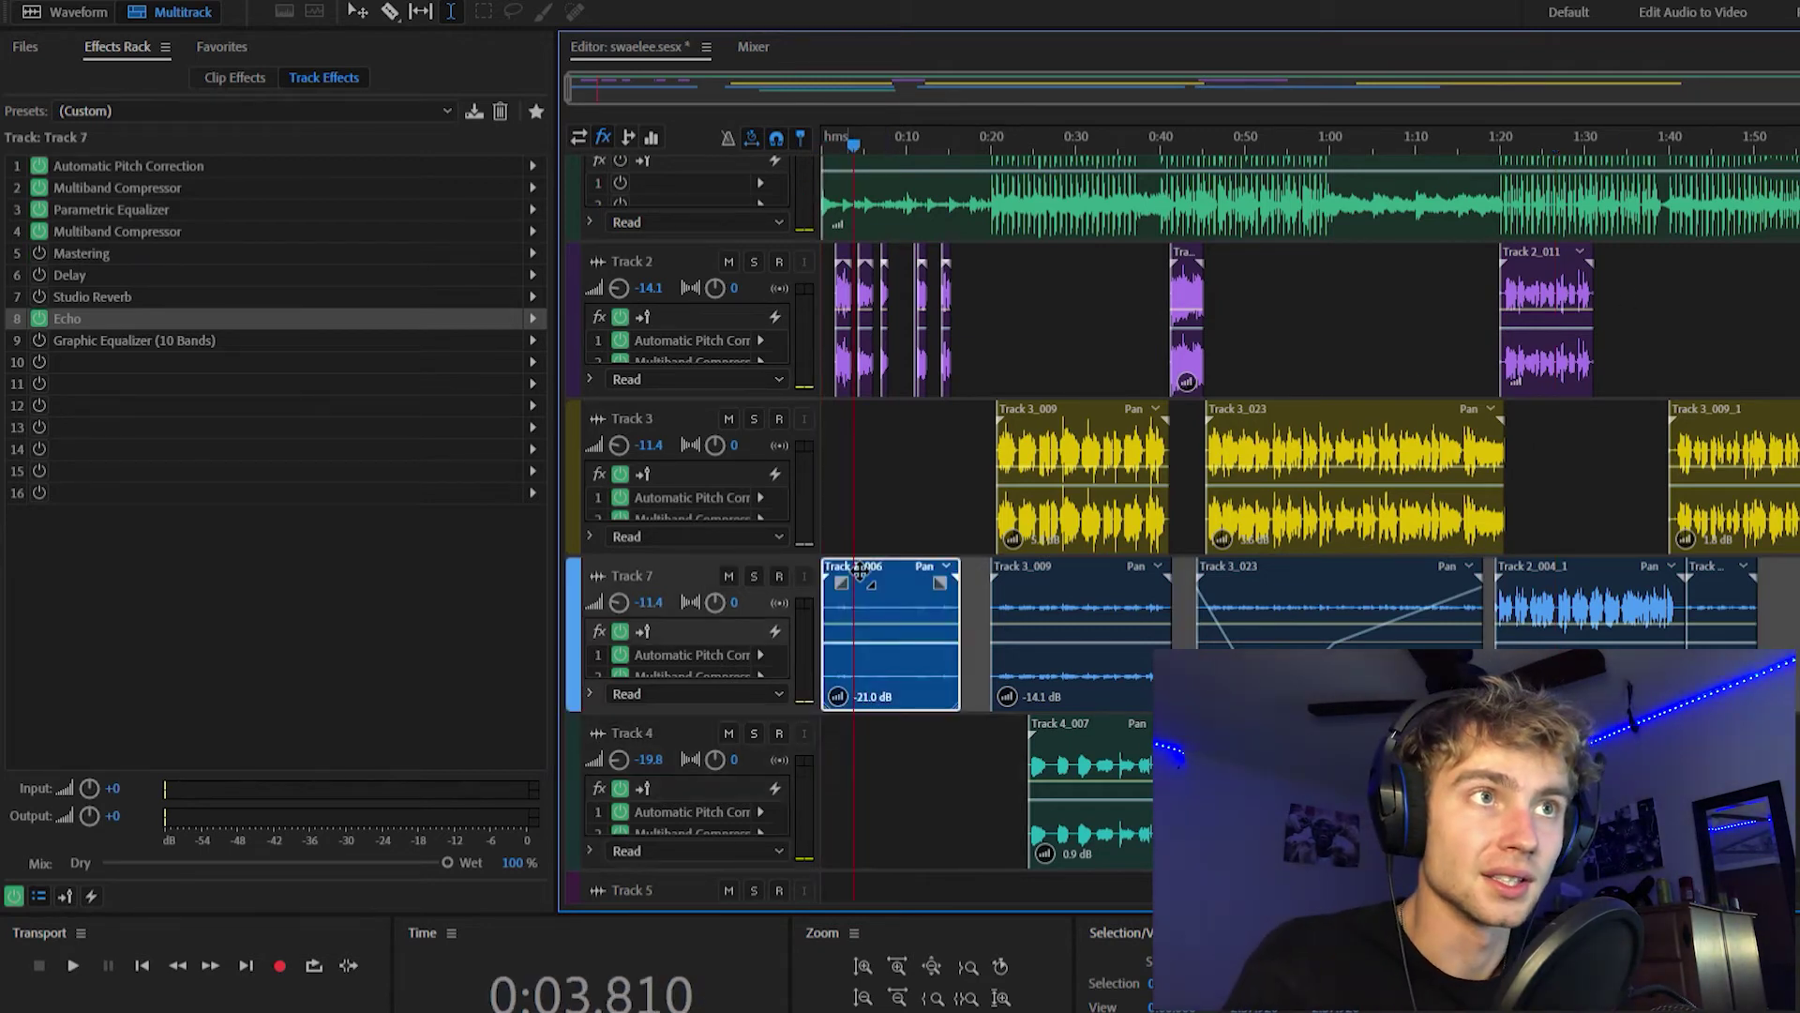
click(906, 488)
click(874, 598)
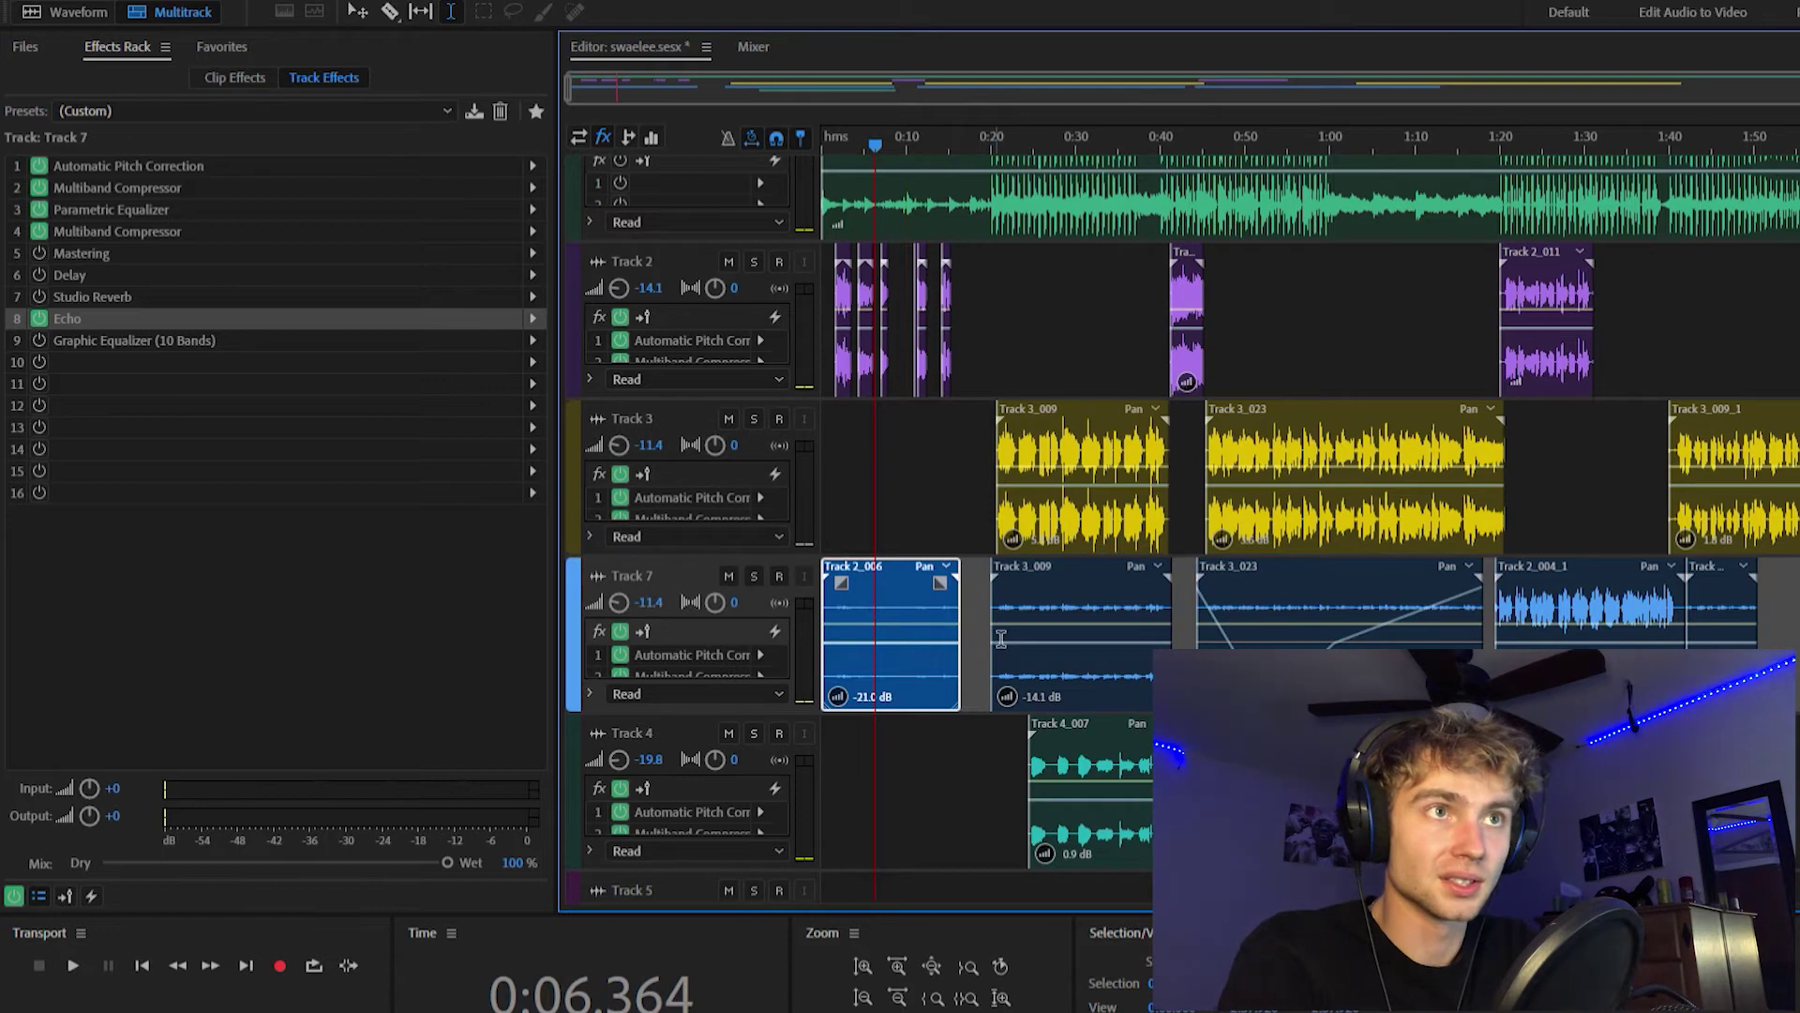
double_click(189, 159)
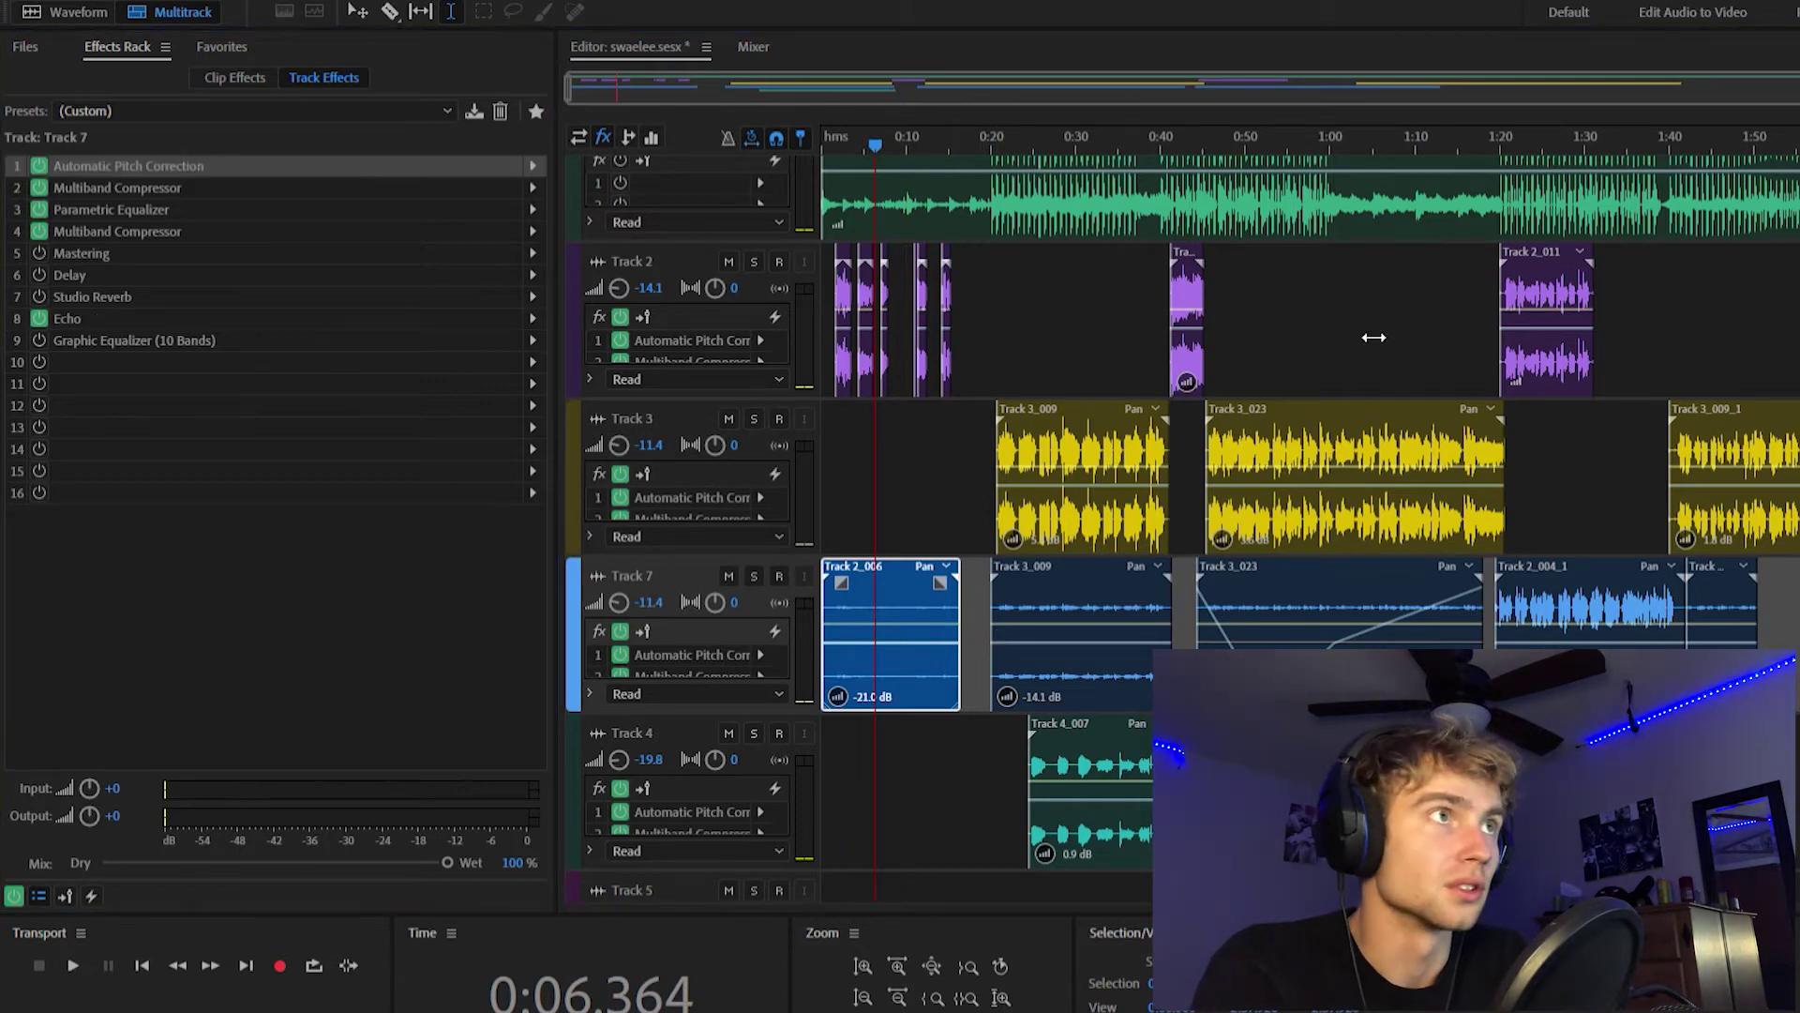
key(Down)
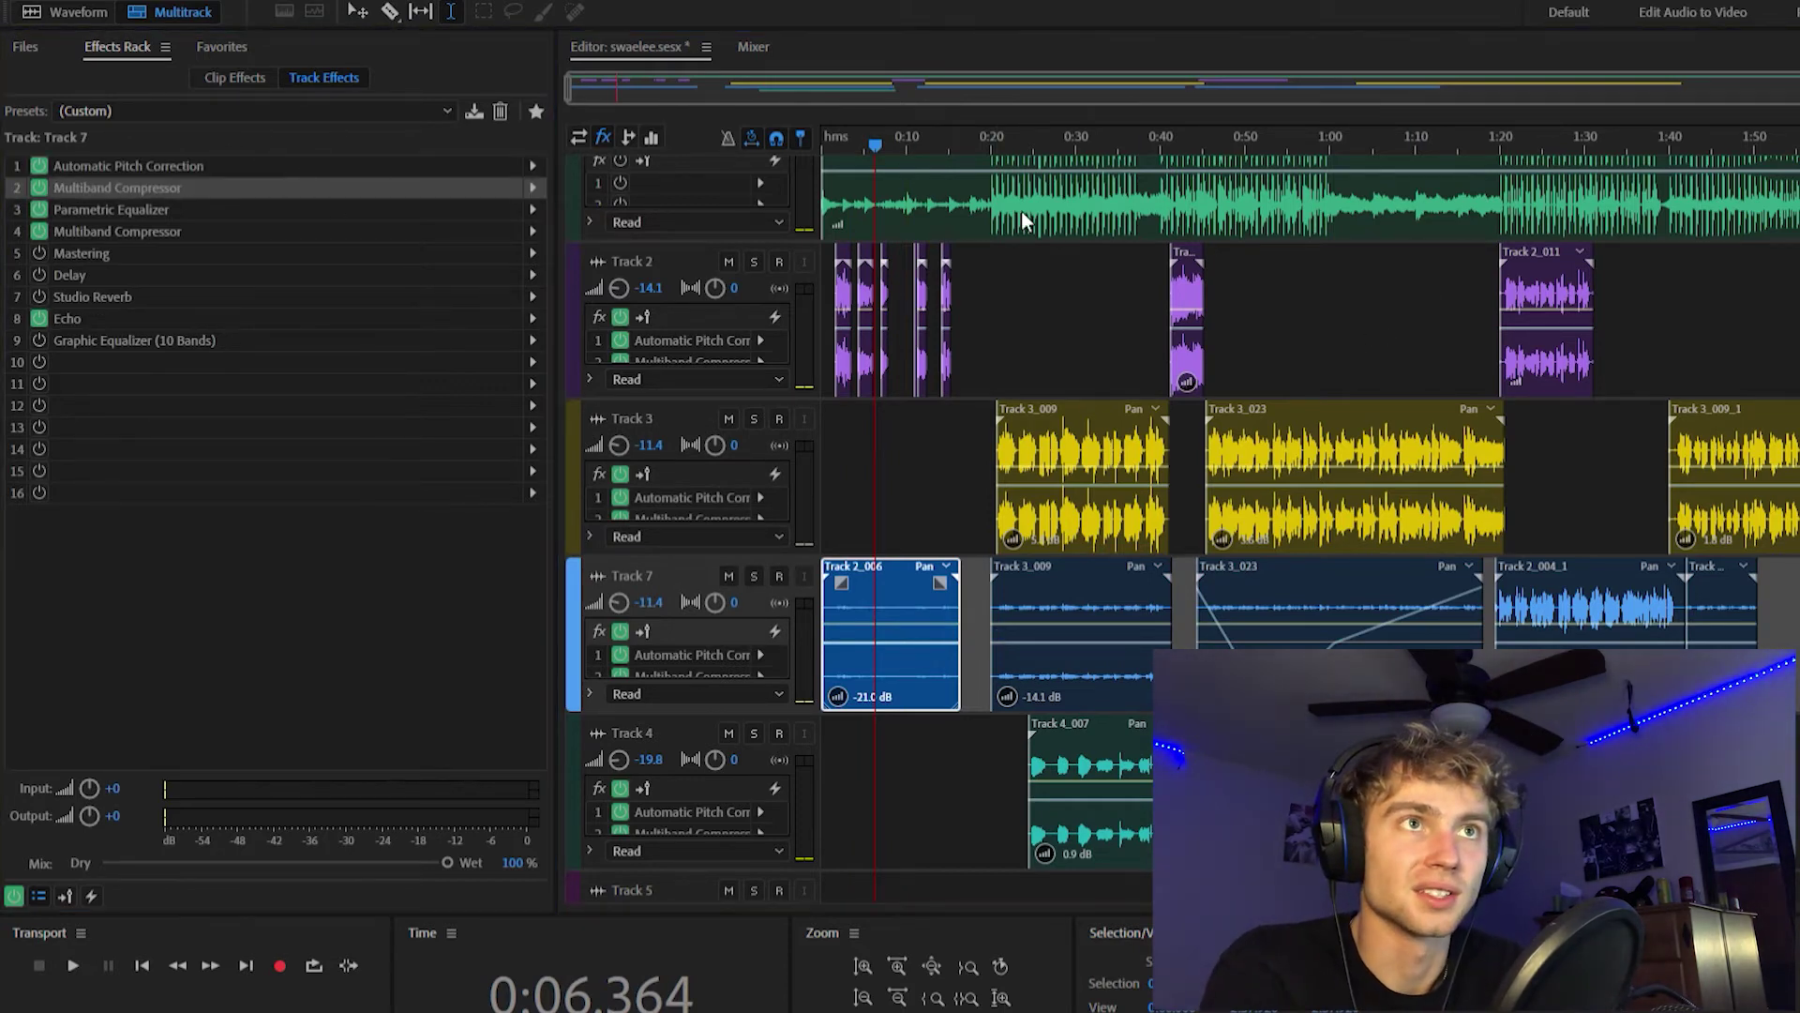
click(162, 211)
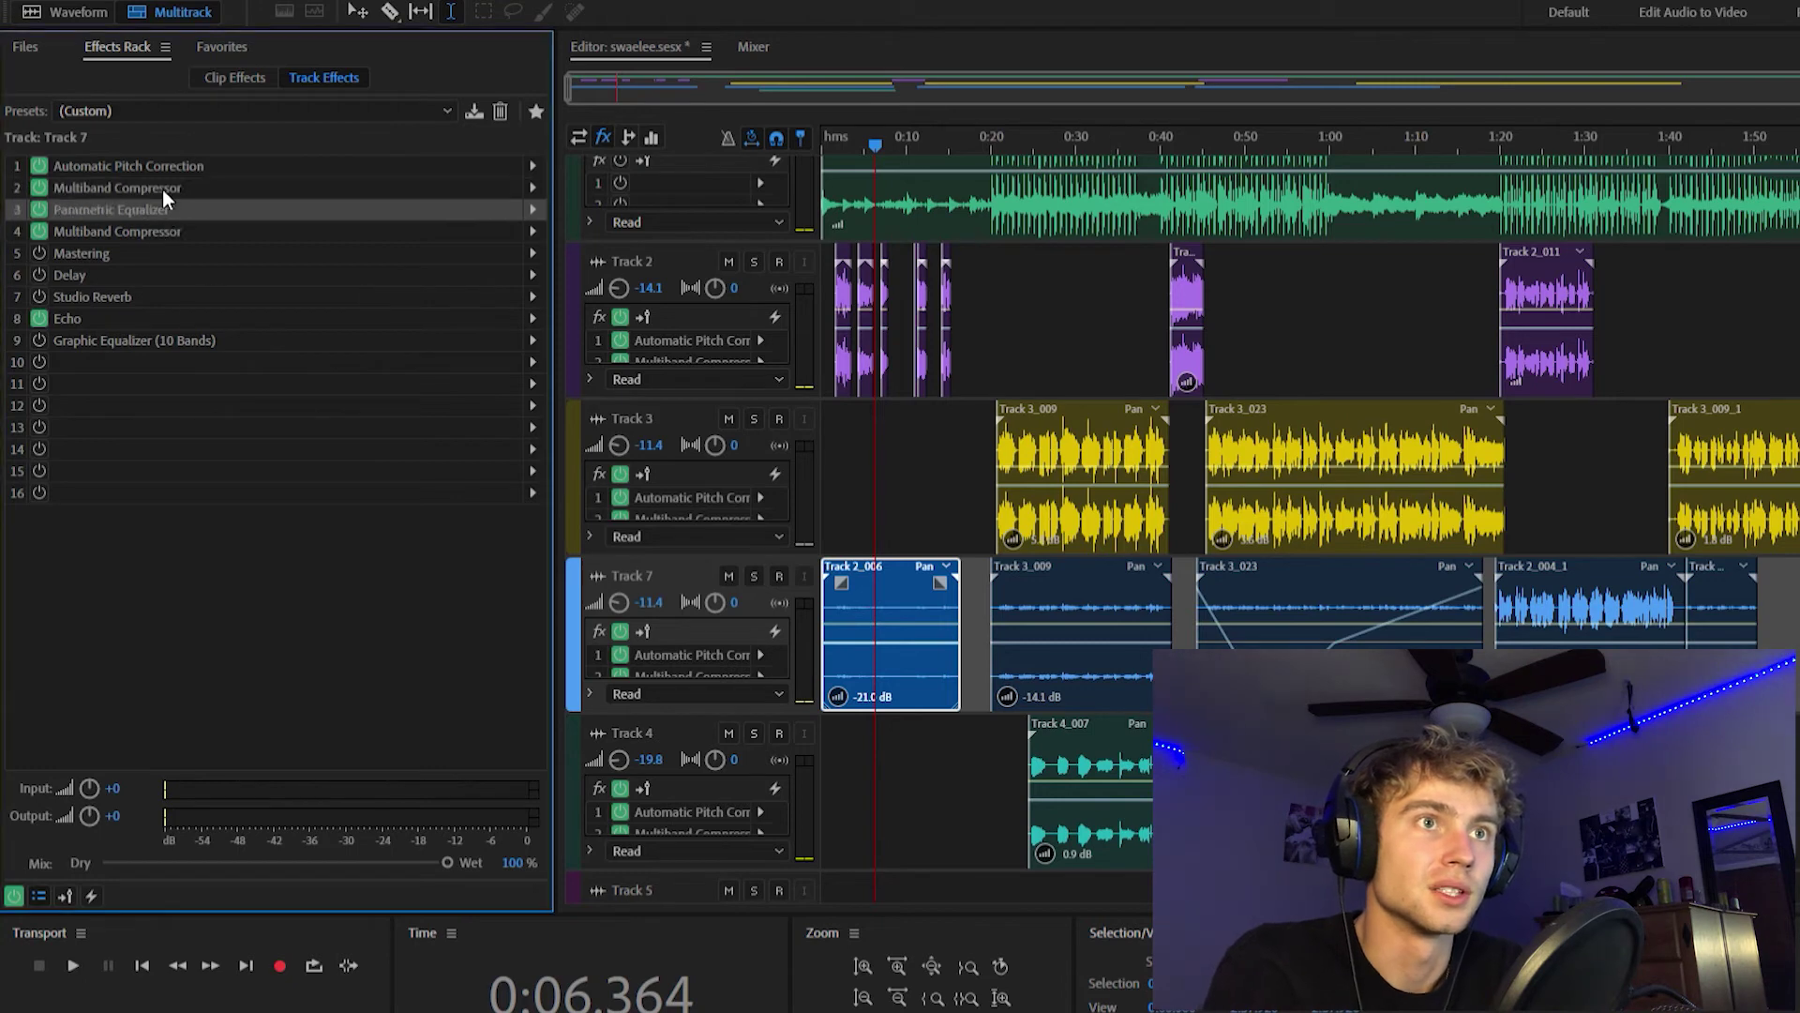
key(Down)
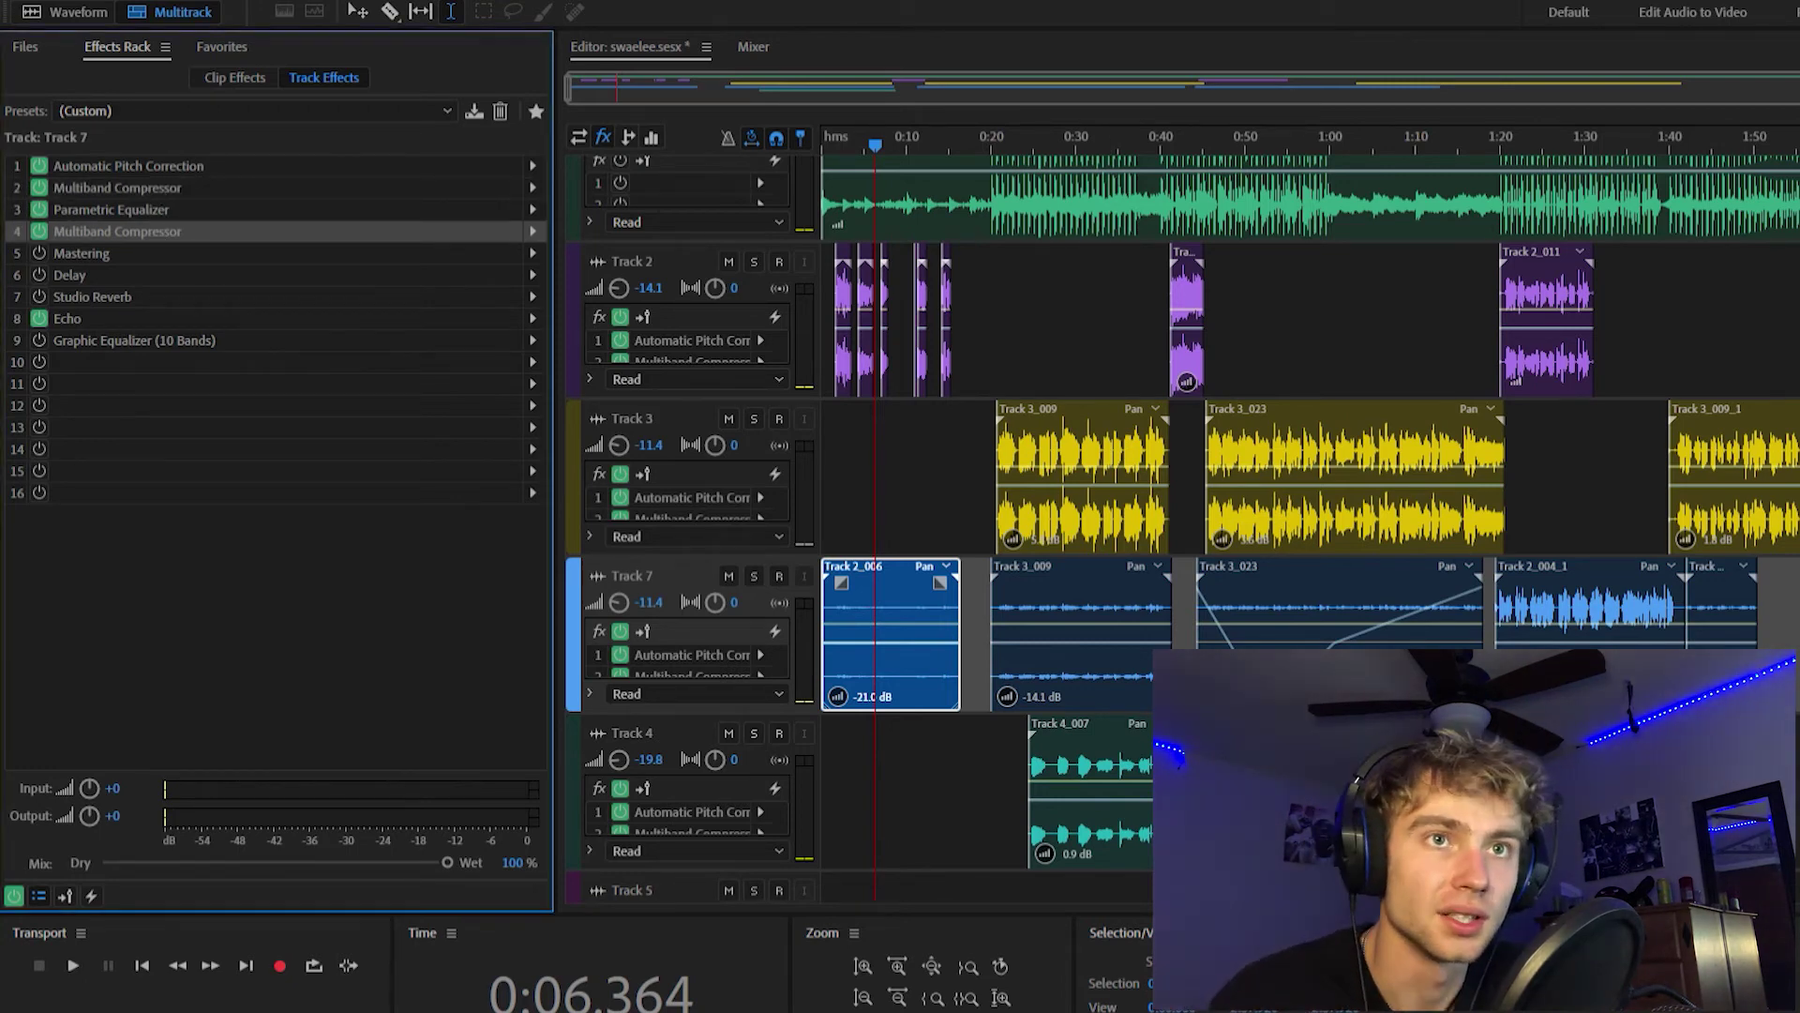
double_click(117, 231)
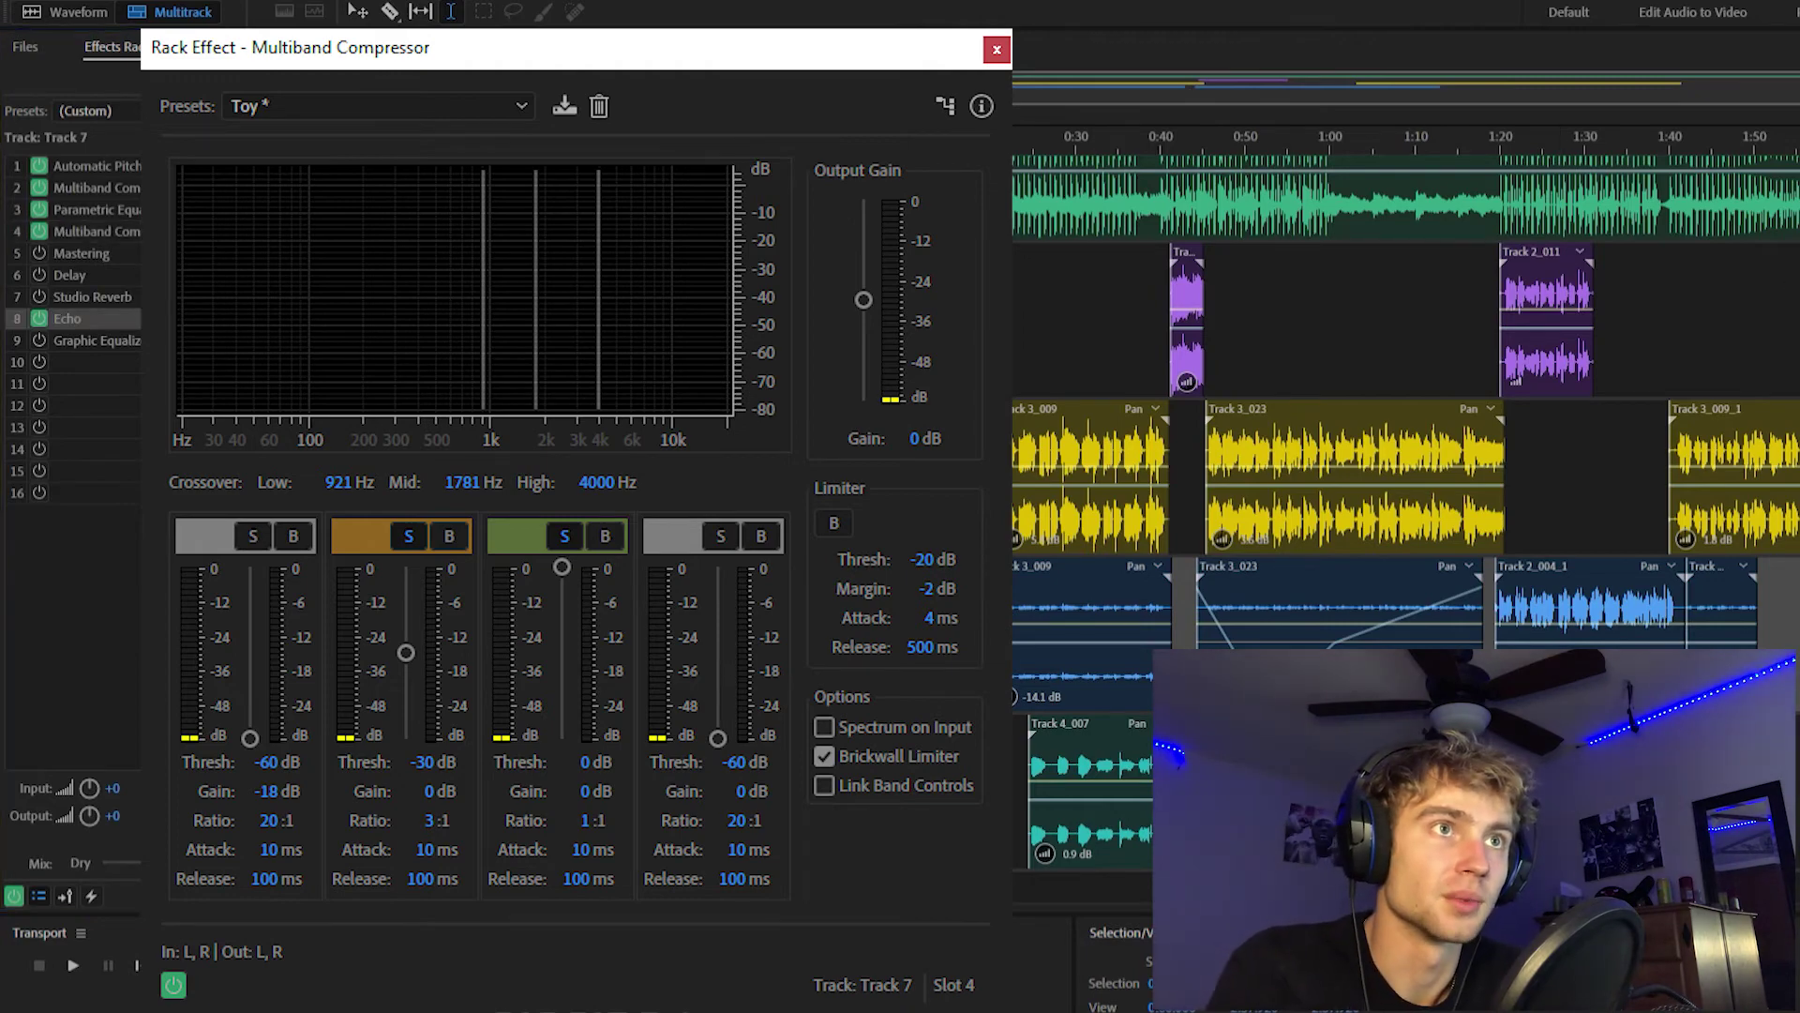
click(992, 588)
Mute Tracks 3 and 2, the Track 1 beat and Track 4 so Track 7 plays alone.
click(728, 417)
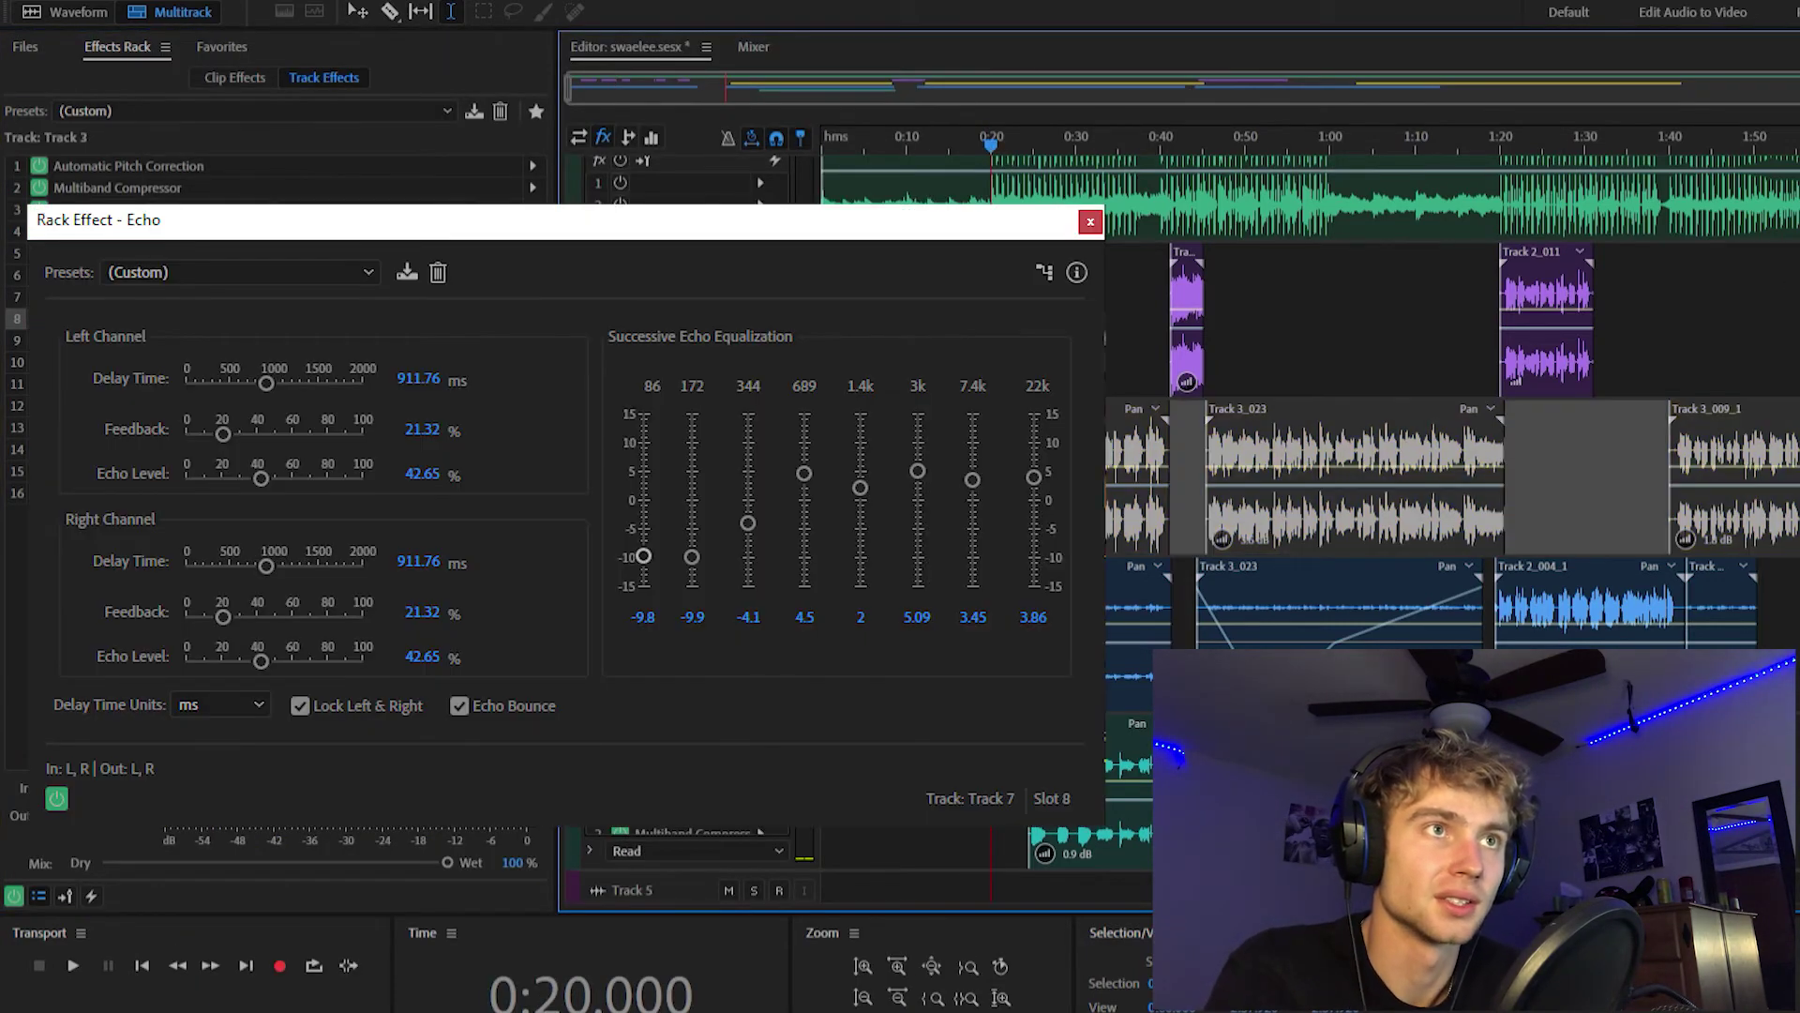
click(728, 261)
scroll(729, 261, up, 2)
click(750, 174)
scroll(751, 175, down, 2)
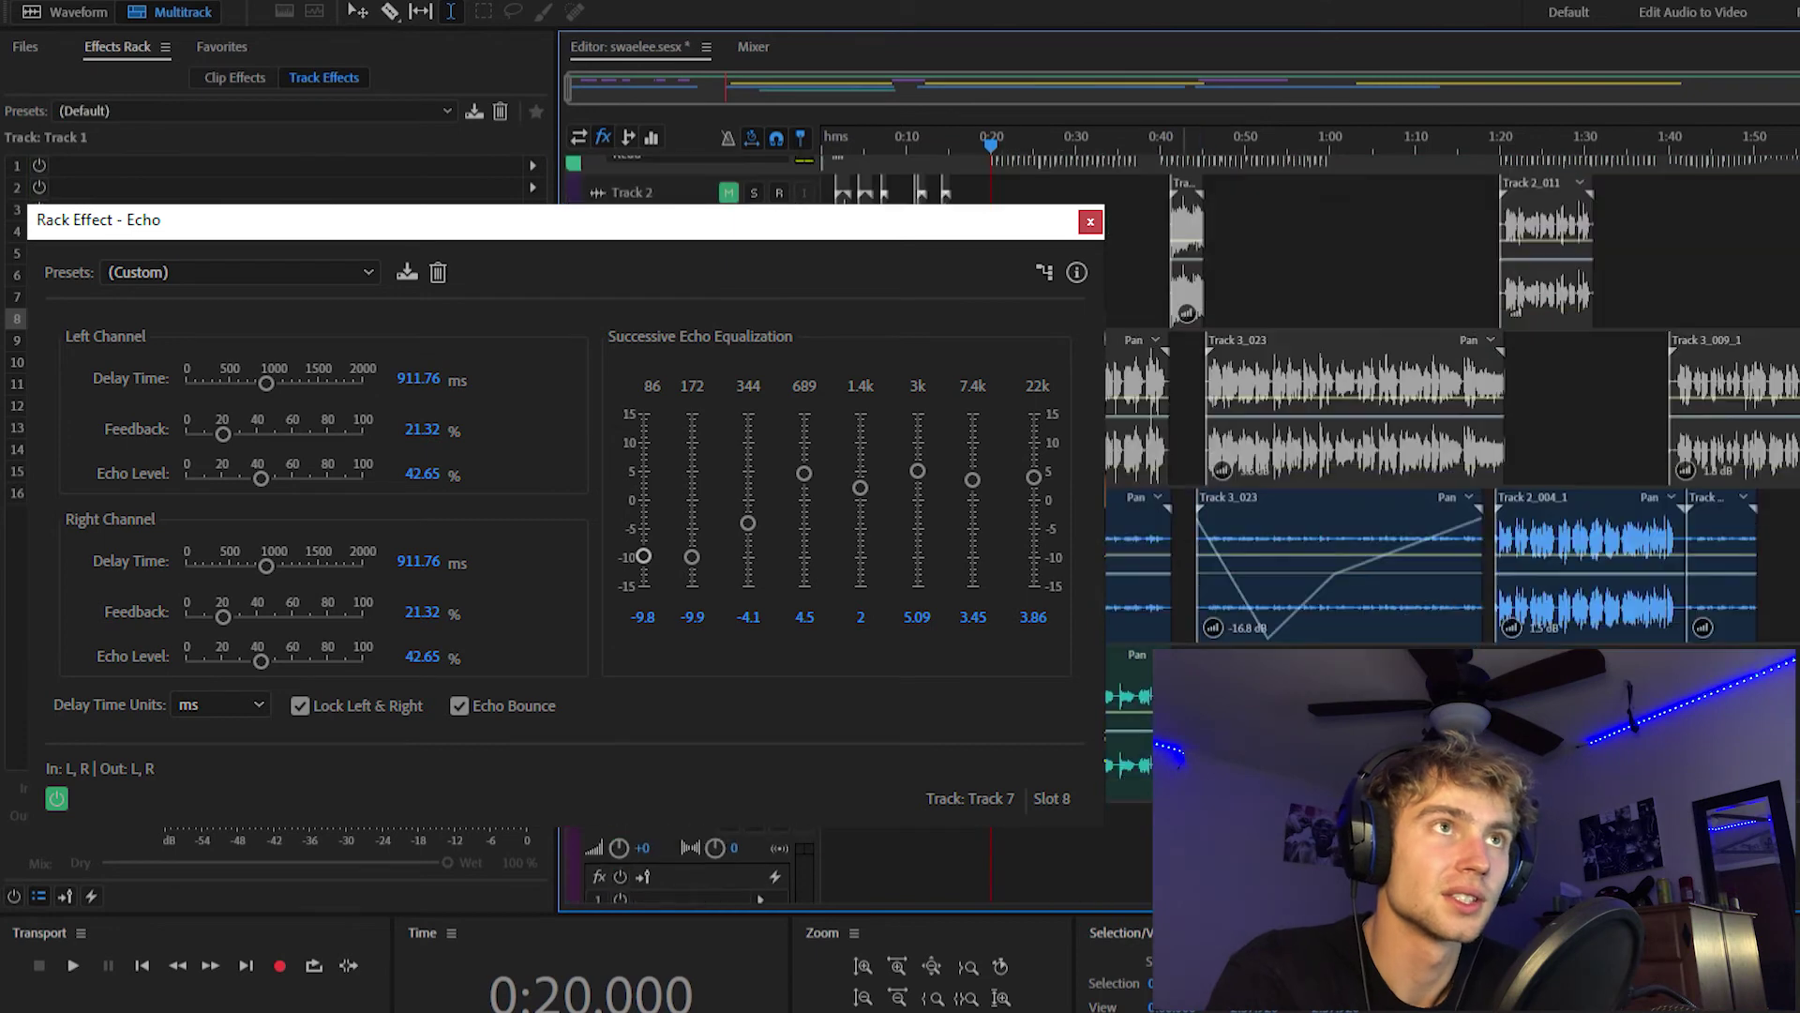
click(1407, 722)
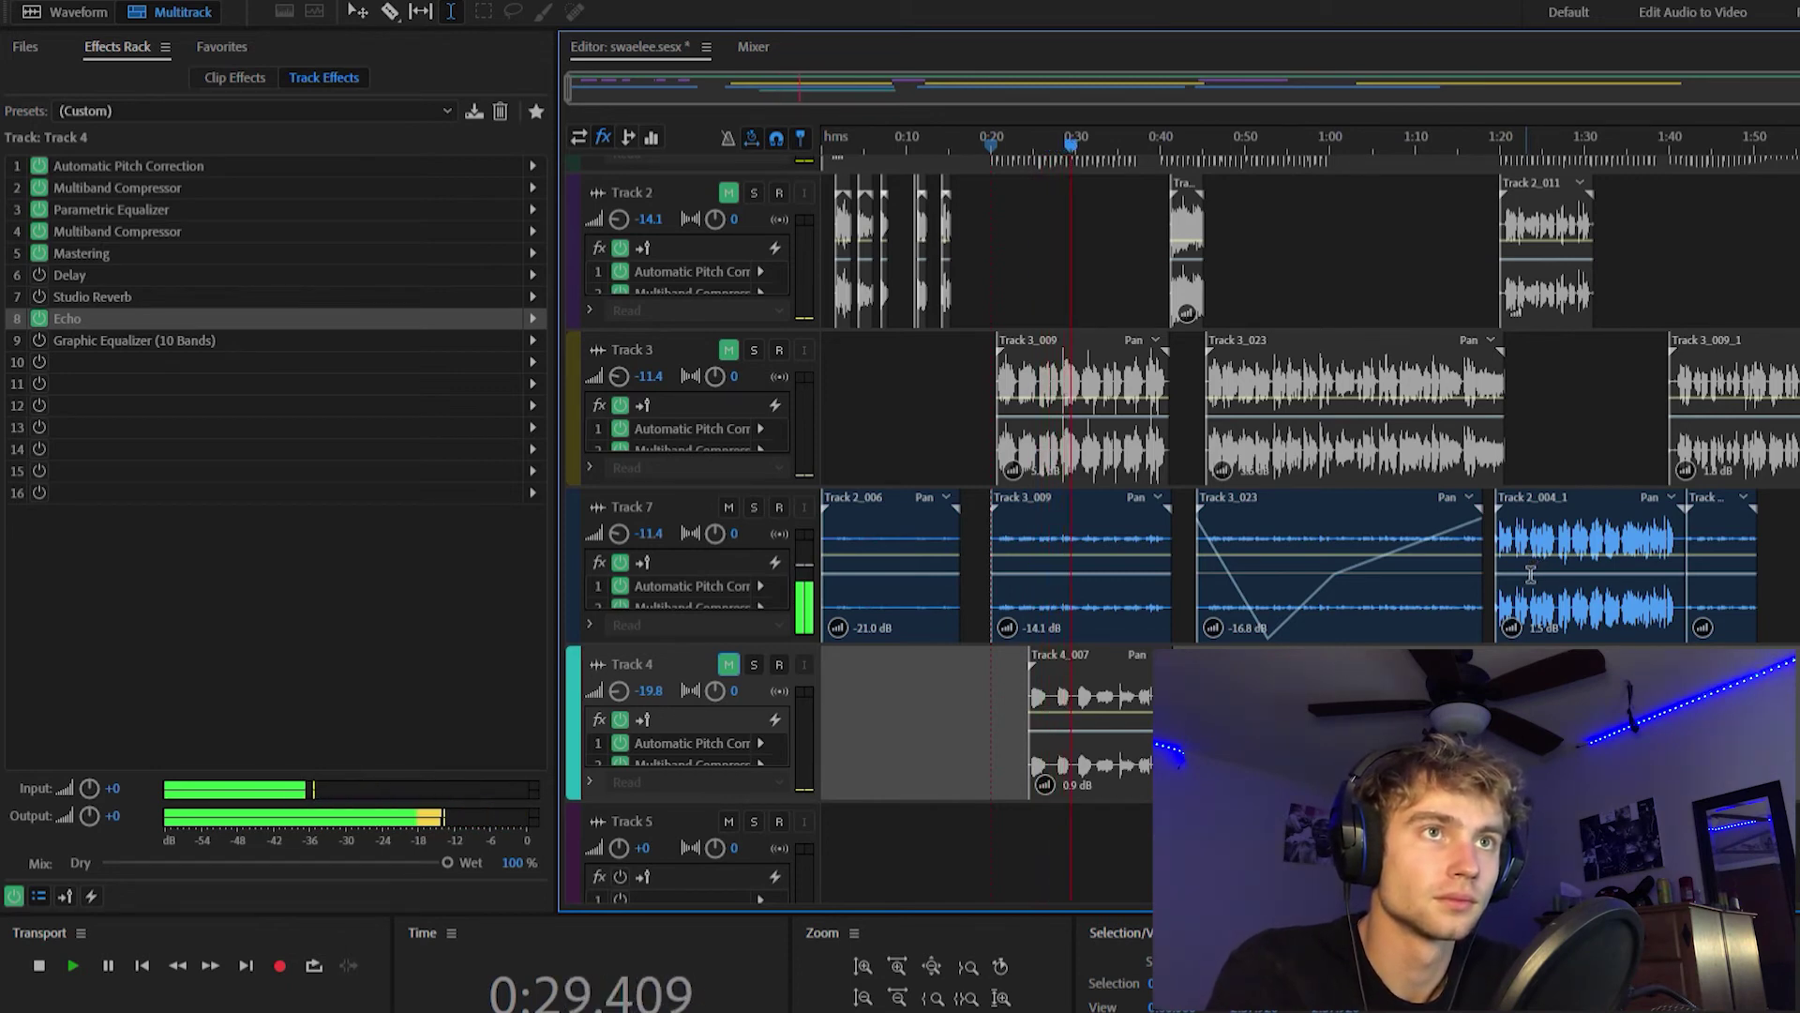
Listen to Track 7's doubled vocal alone from 1:19 to about 1:26, then reset to 0:16.5.
key(space)
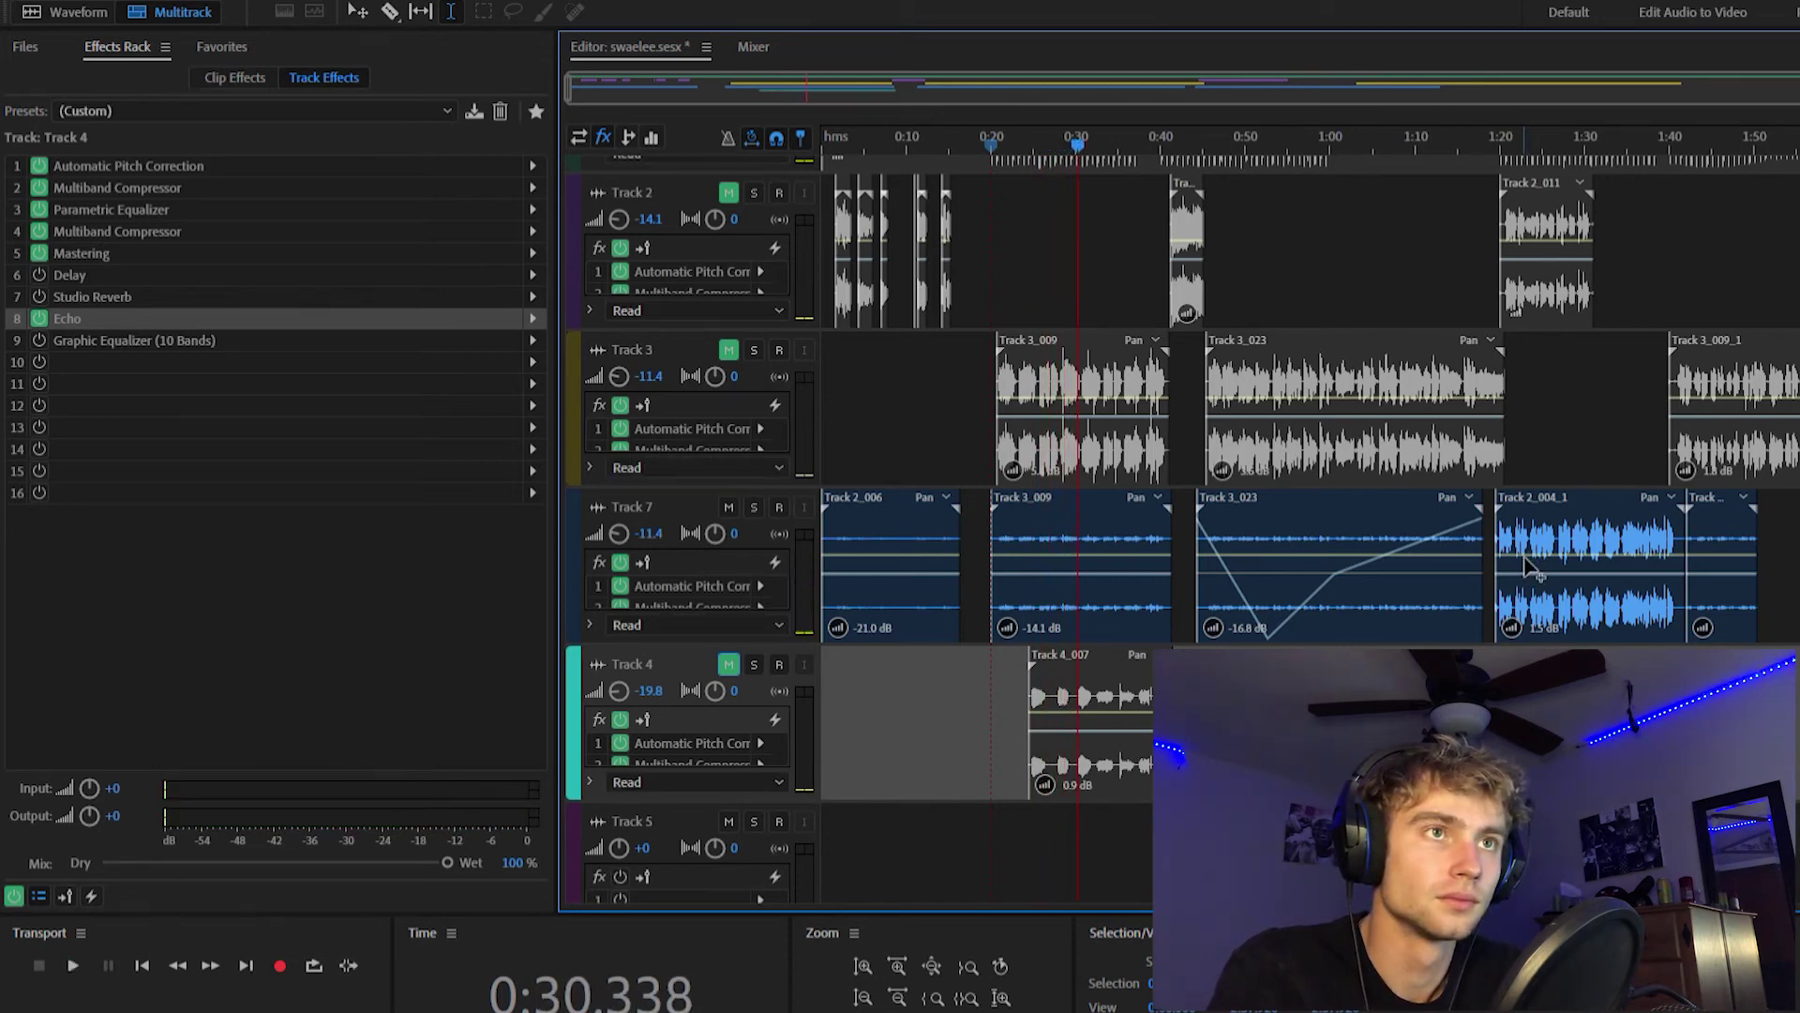
click(1495, 509)
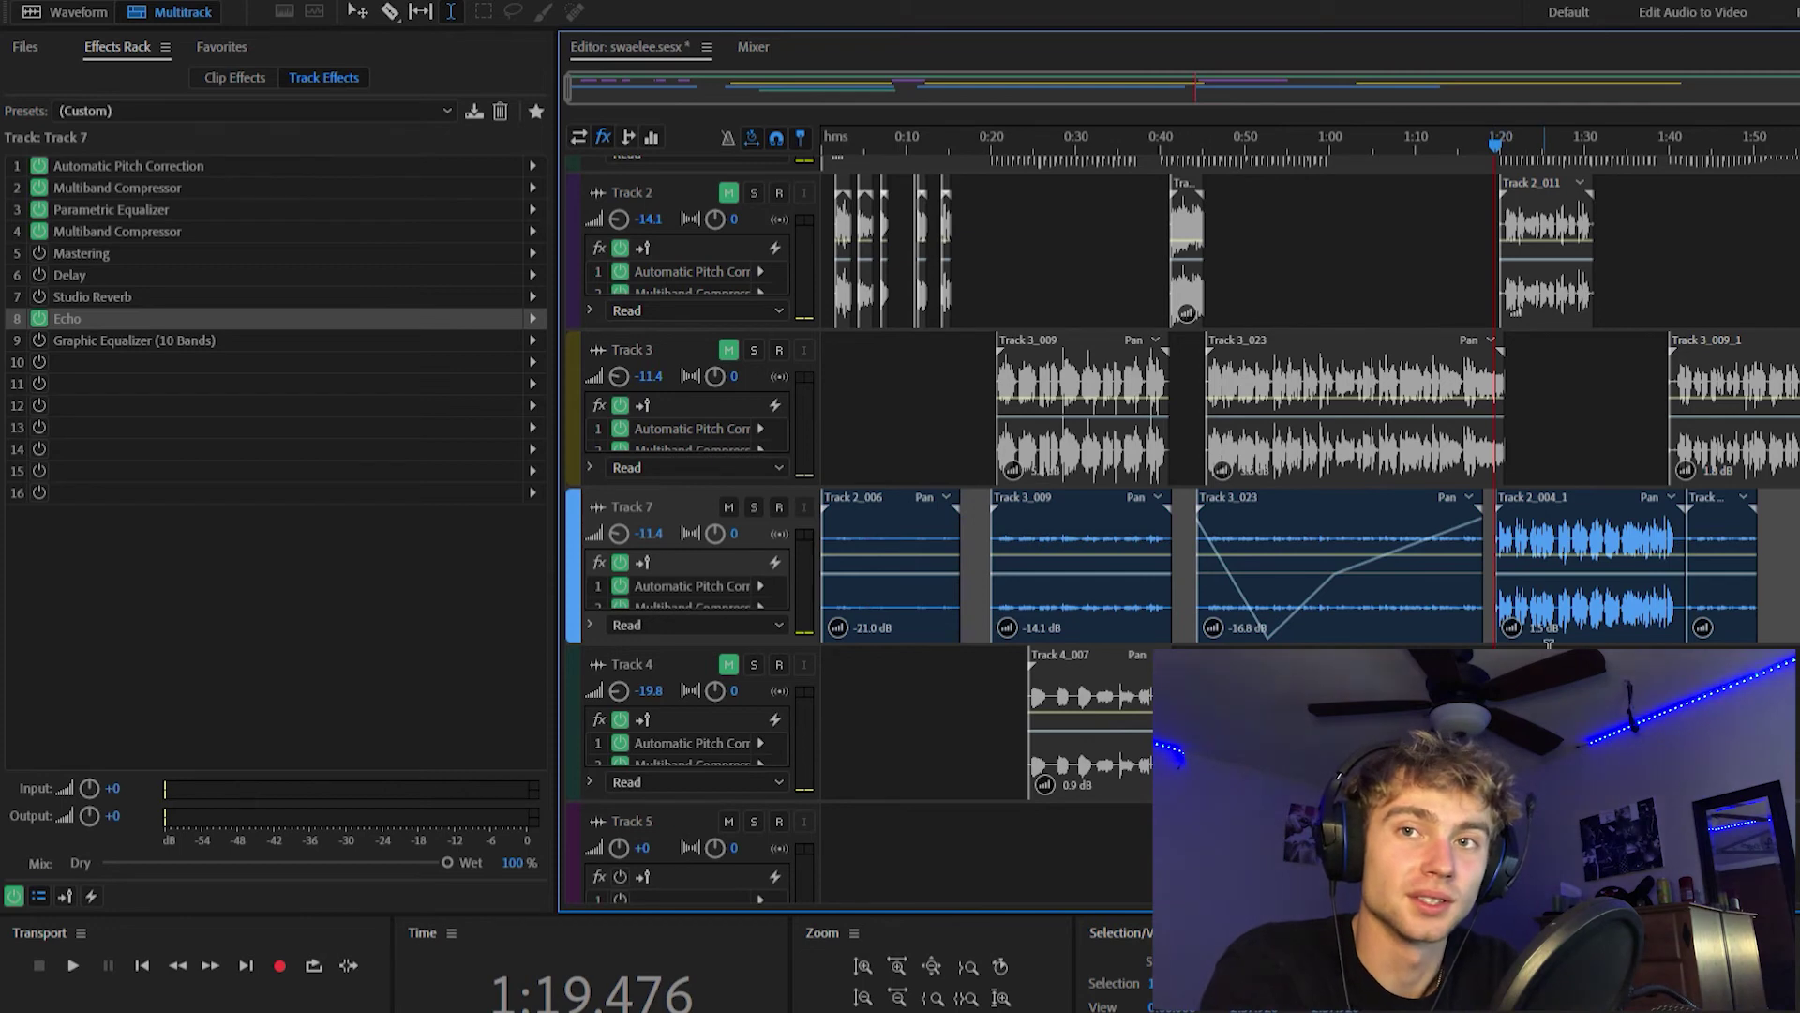
key(space)
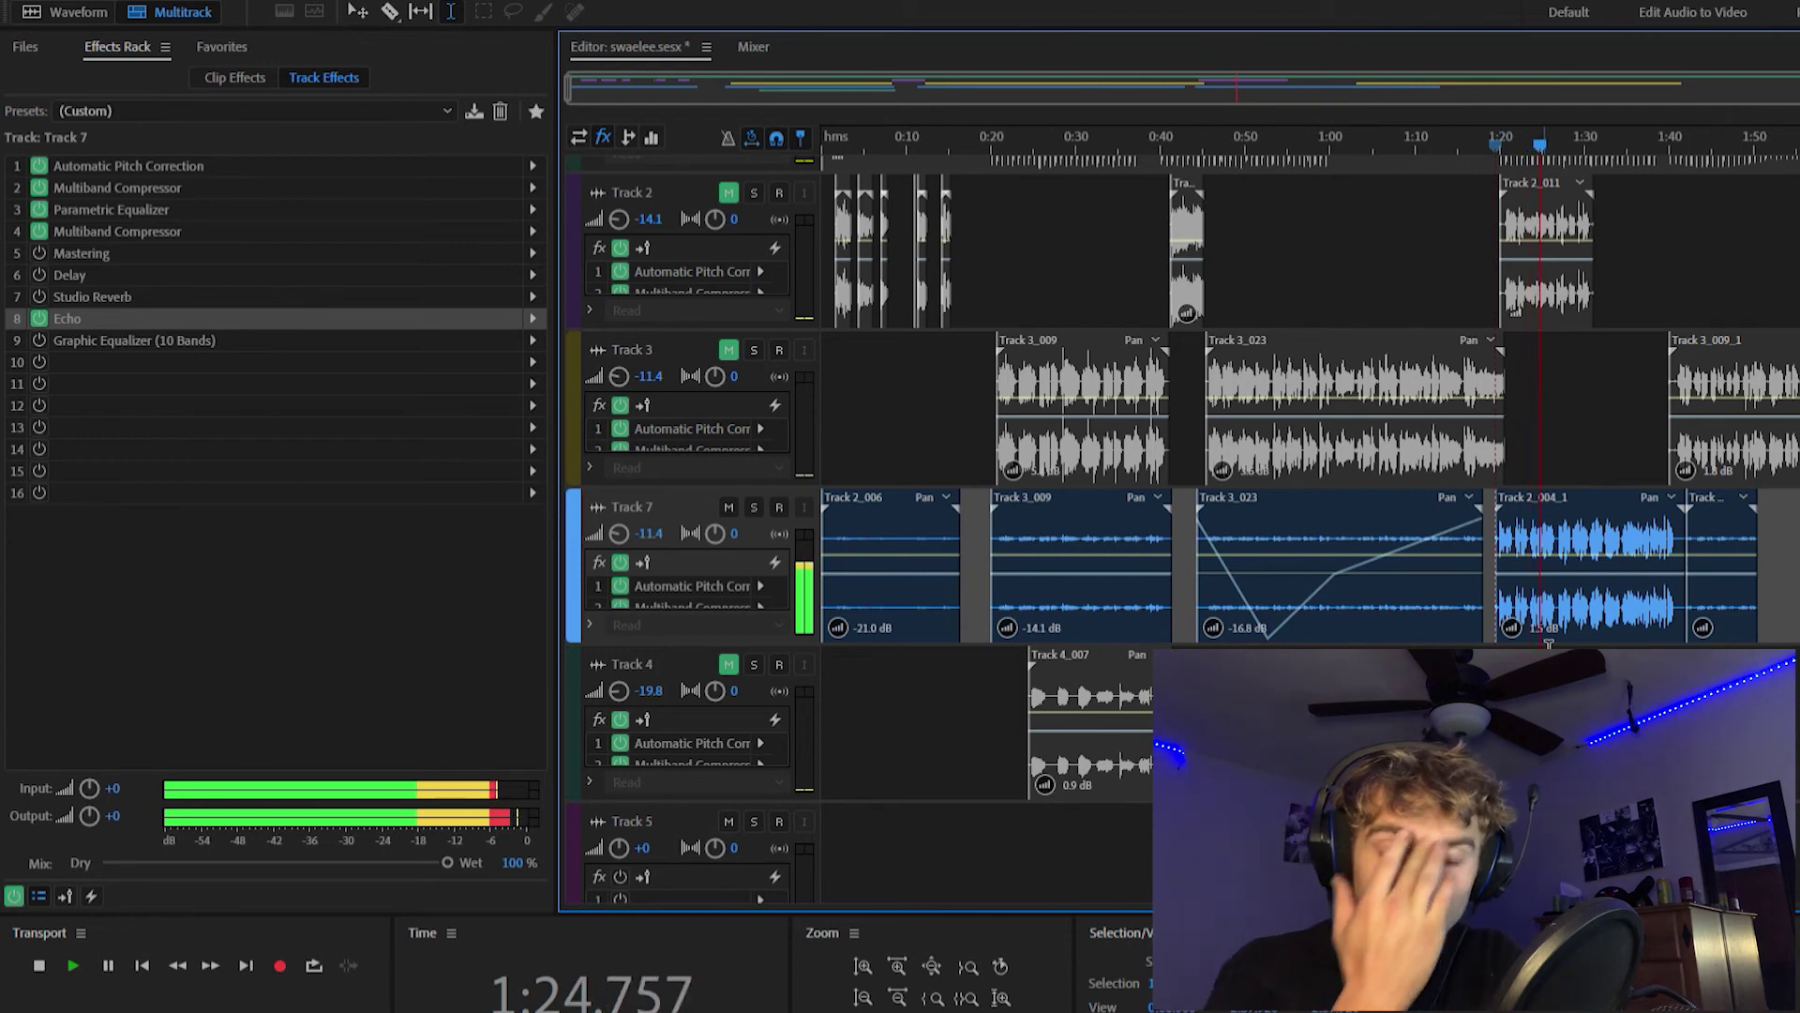
key(space)
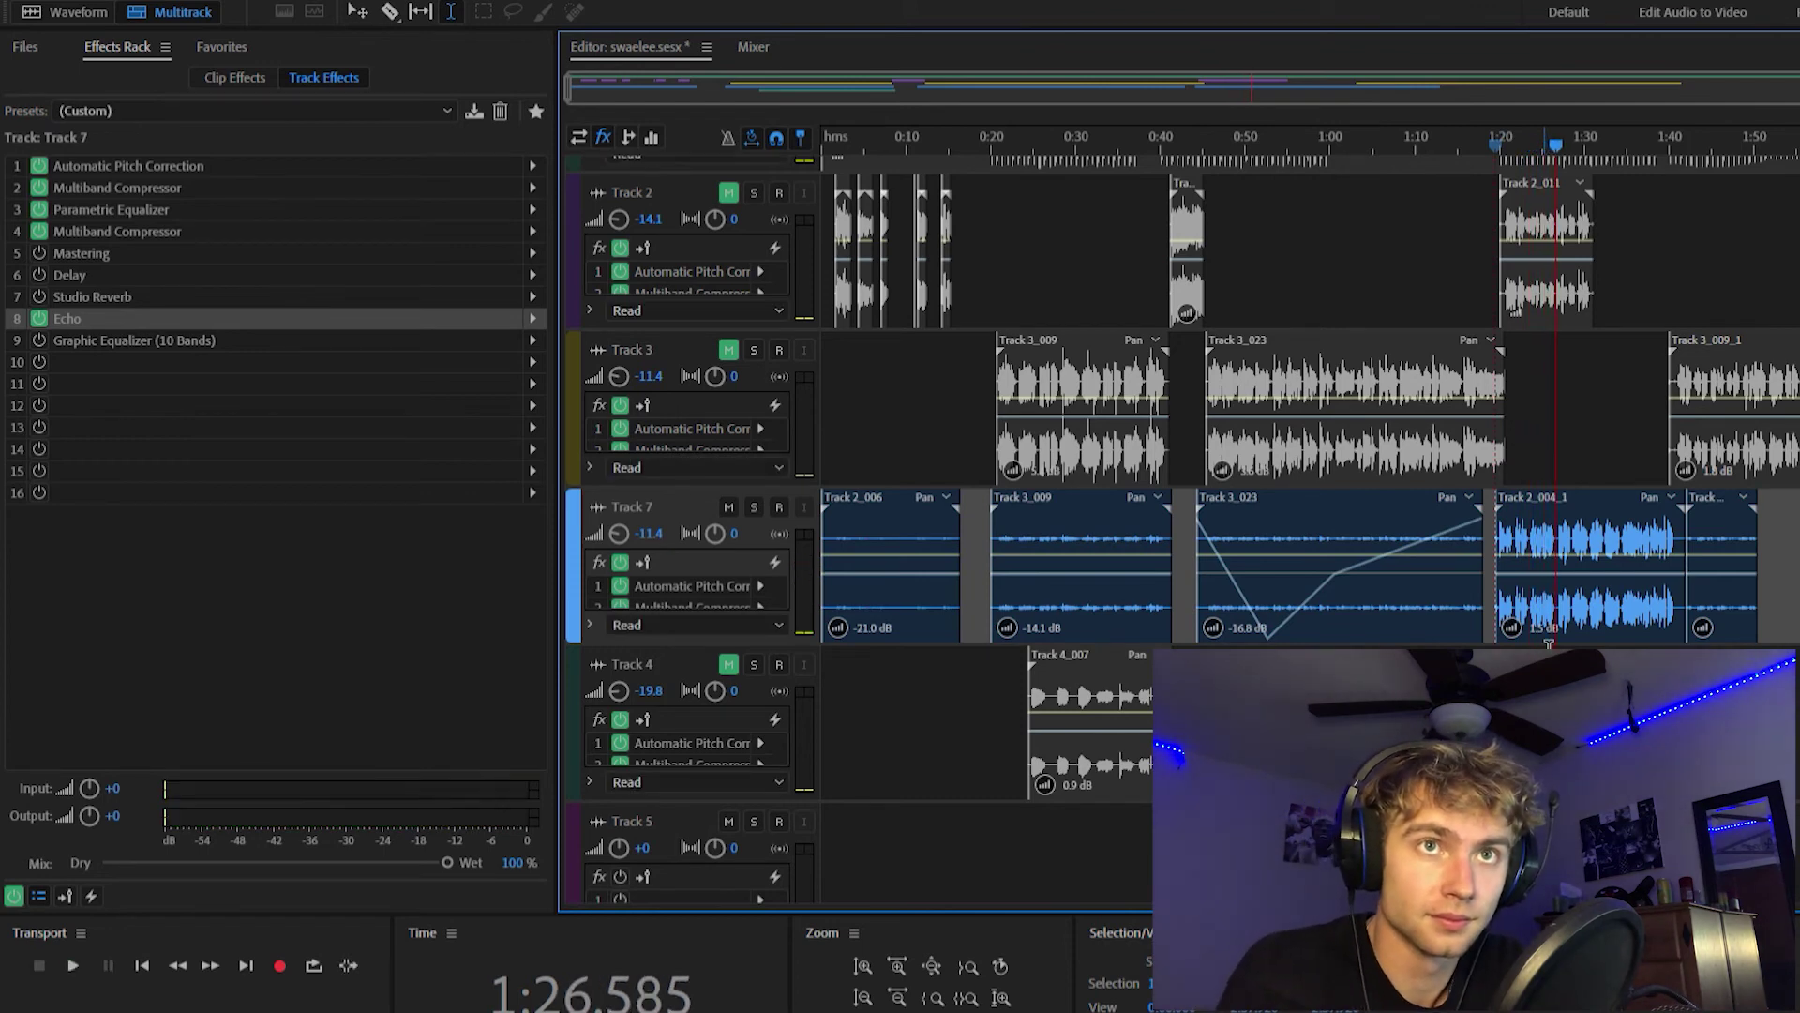
click(962, 663)
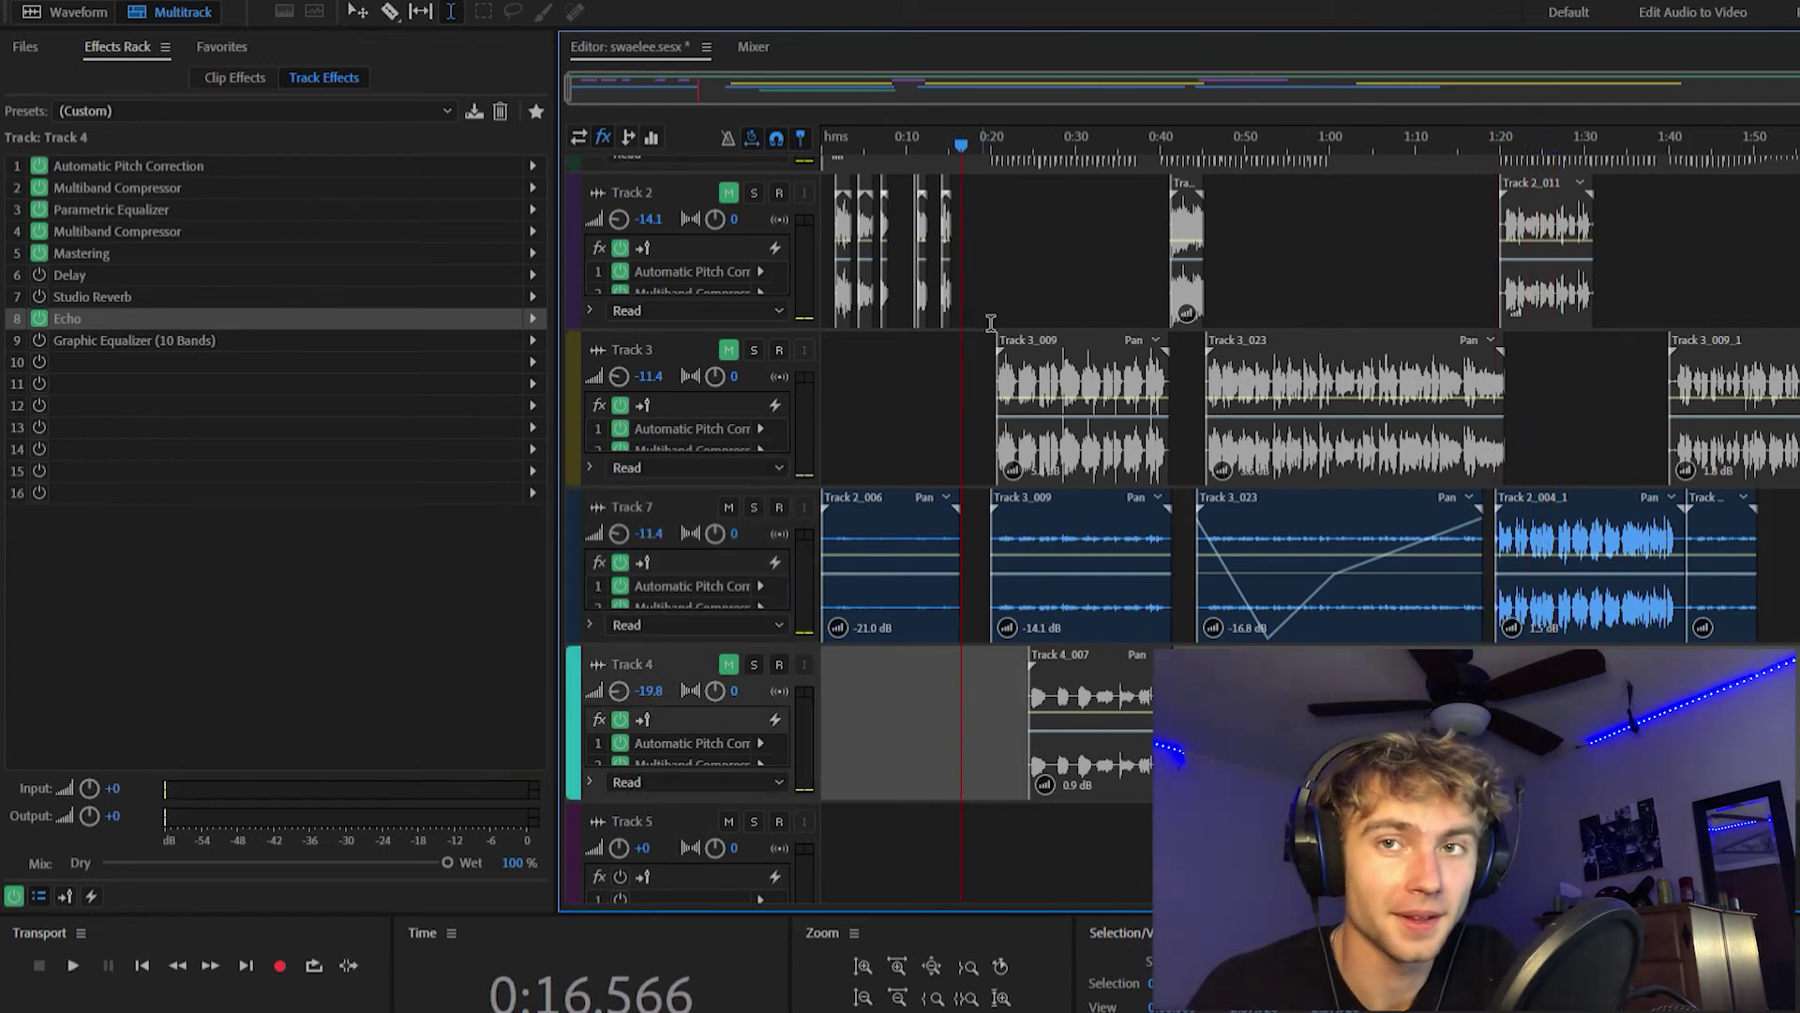
drag(967, 138, 352, 279)
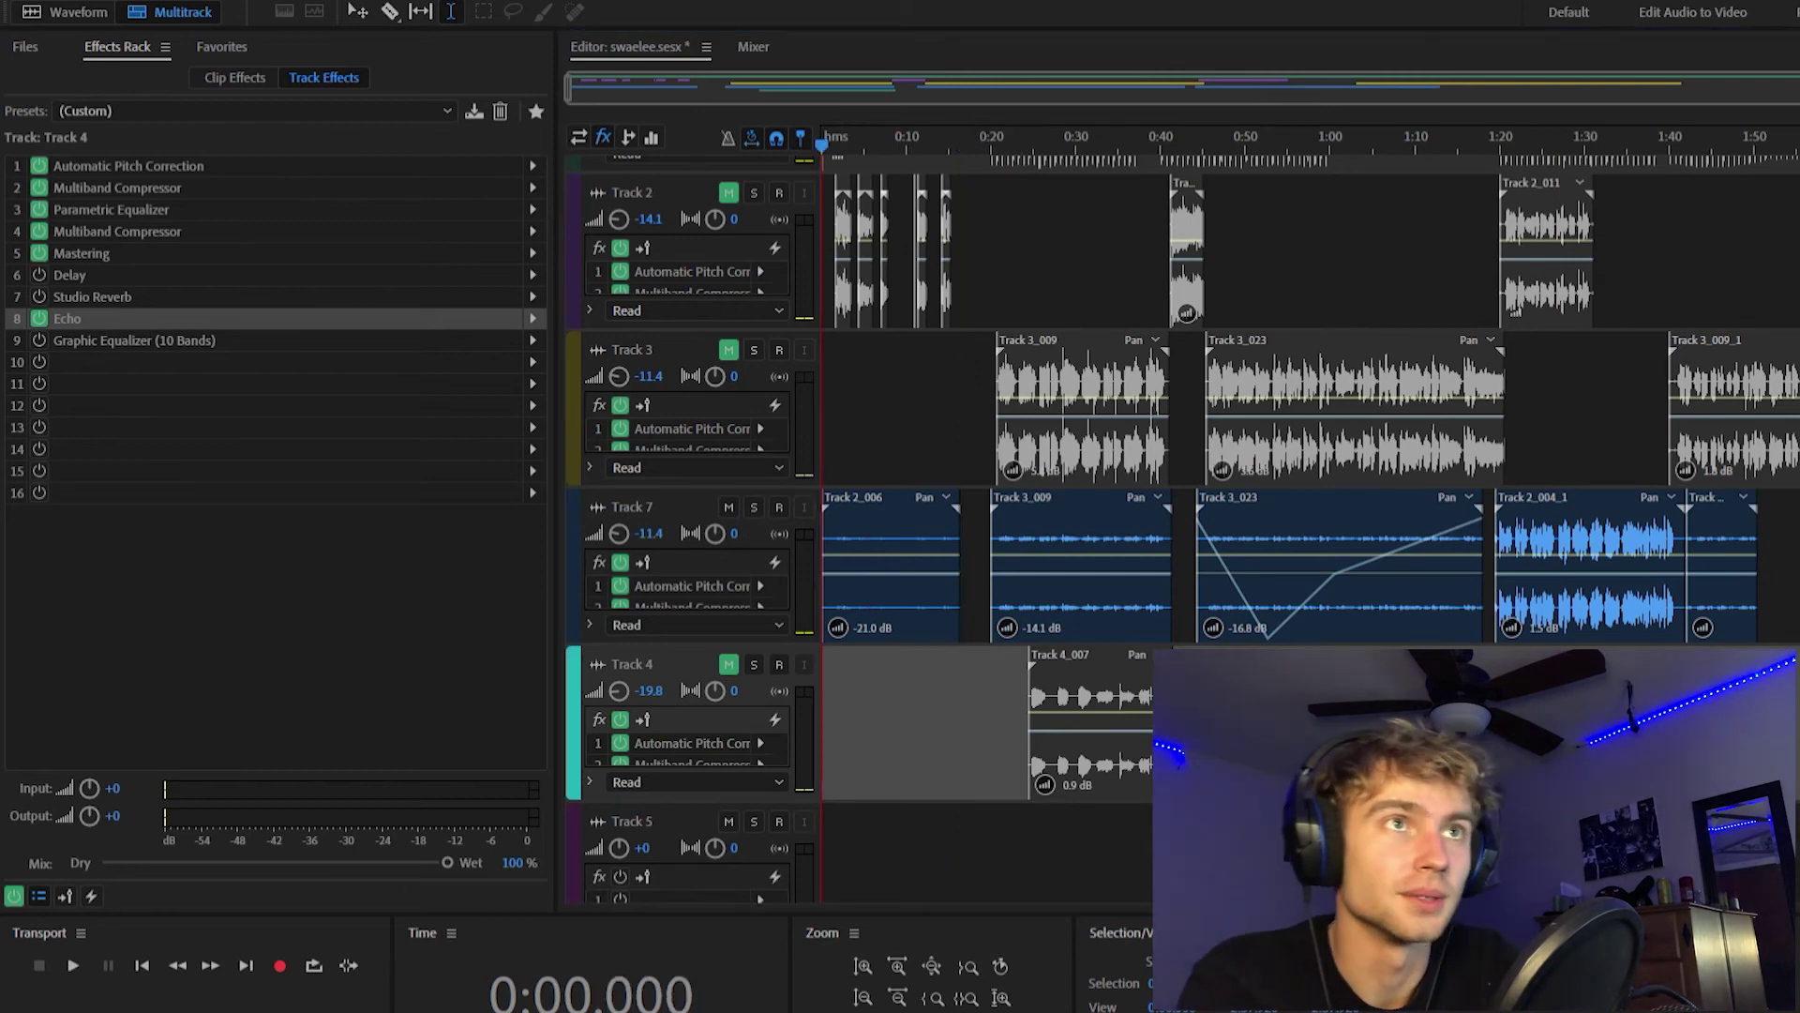
scroll(1181, 527, up, 2)
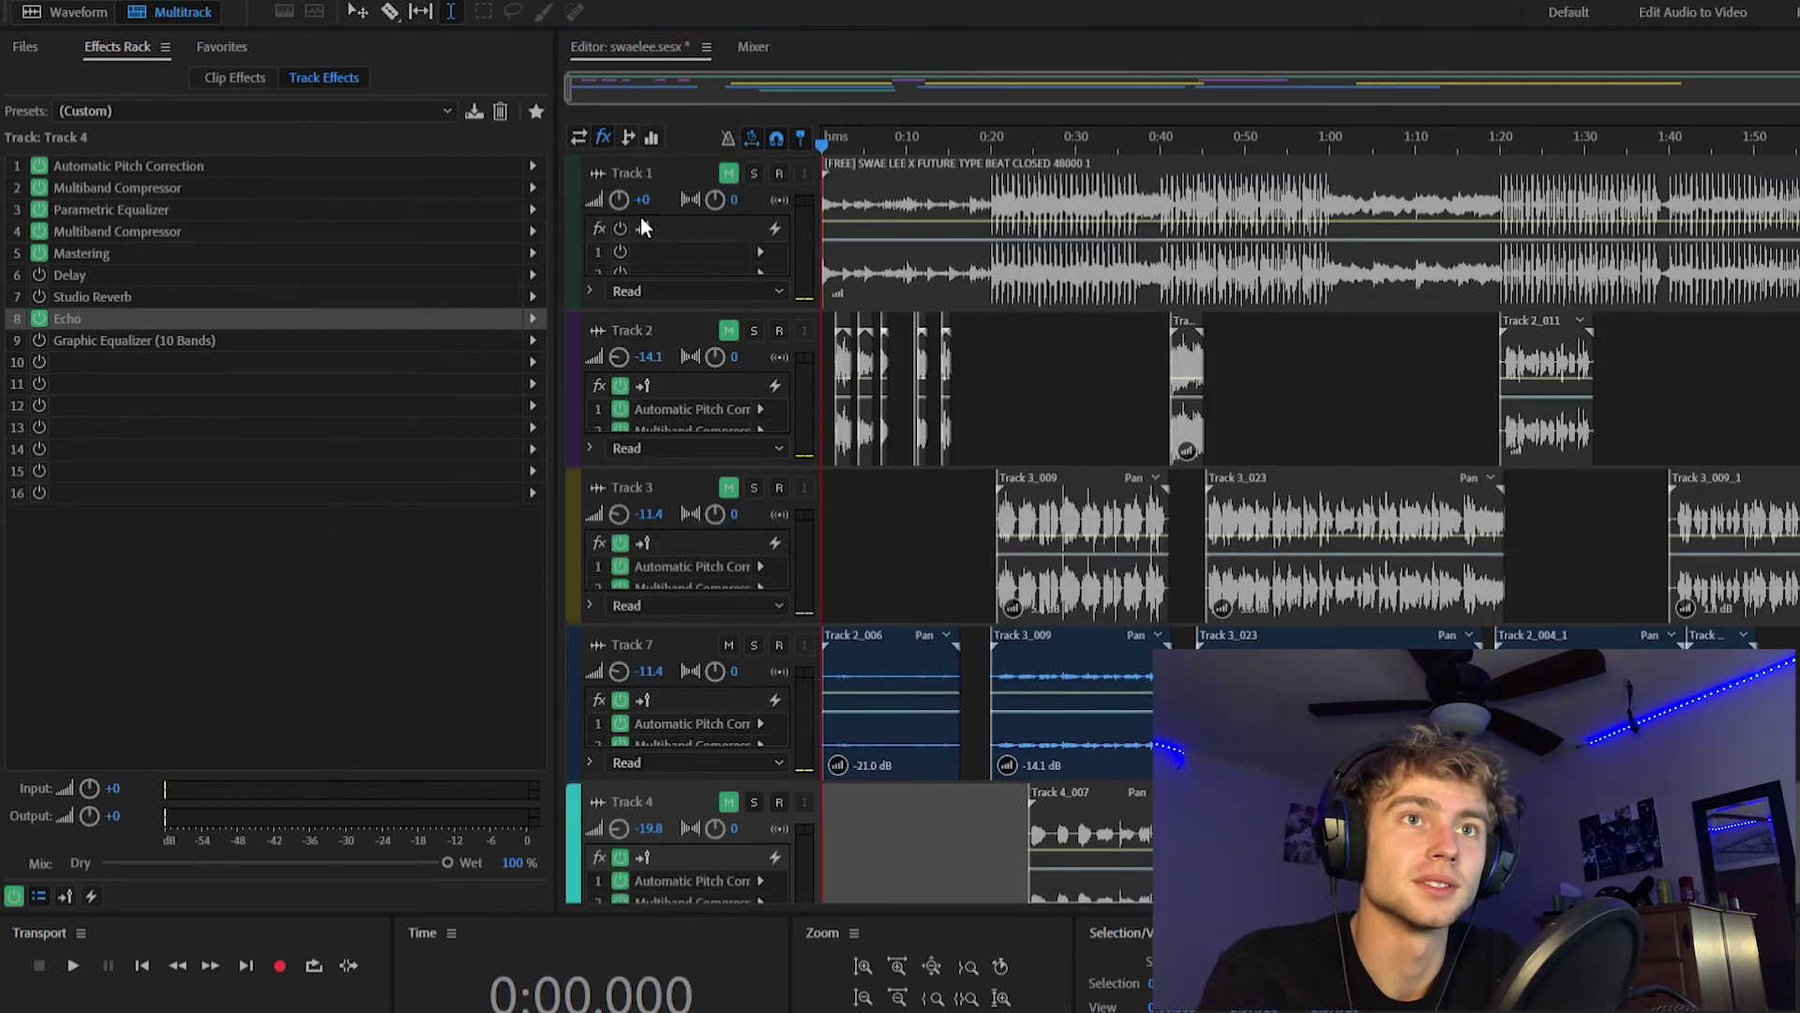